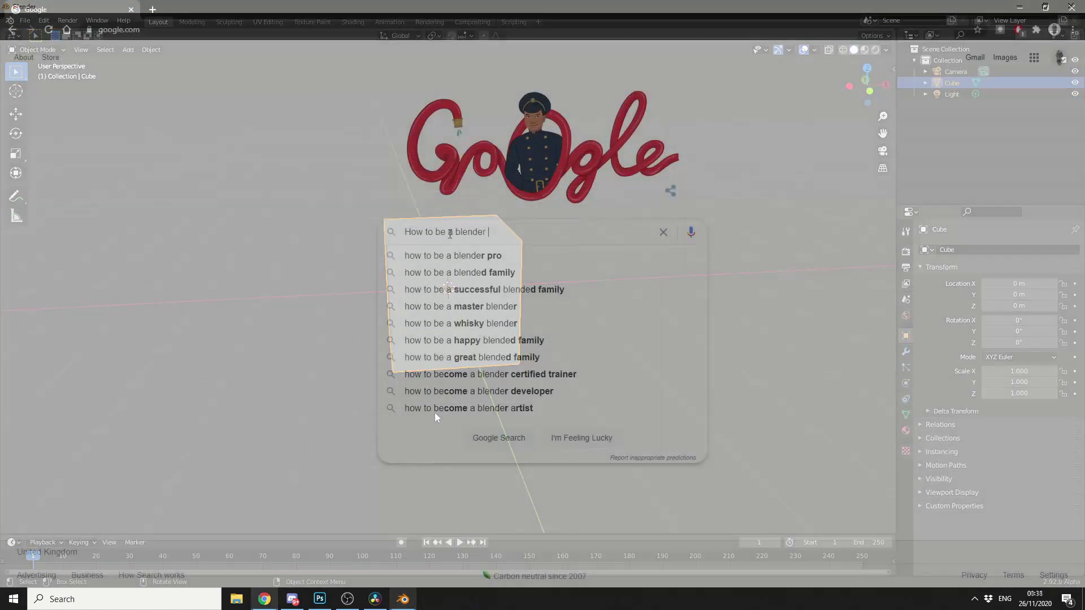
- Clear the old Google query and enter 'what is a udim' in the search box
type("artist")
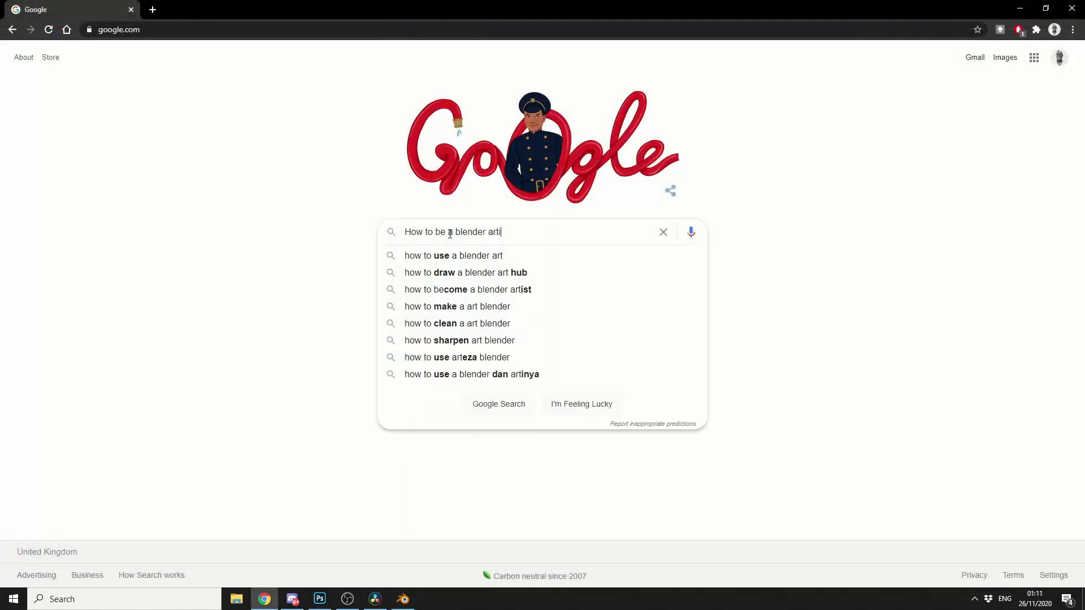
key("BackSpace")
key("BackSpace")
key("BackSpace")
key("BackSpace")
key("BackSpace")
key("BackSpace")
key("BackSpace")
key("BackSpace")
key("BackSpace")
key("BackSpace")
key("BackSpace")
key("BackSpace")
key("BackSpace")
key("BackSpace")
key("BackSpace")
key("BackSpace")
key("BackSpace")
key("BackSpace")
key("BackSpace")
key("BackSpace")
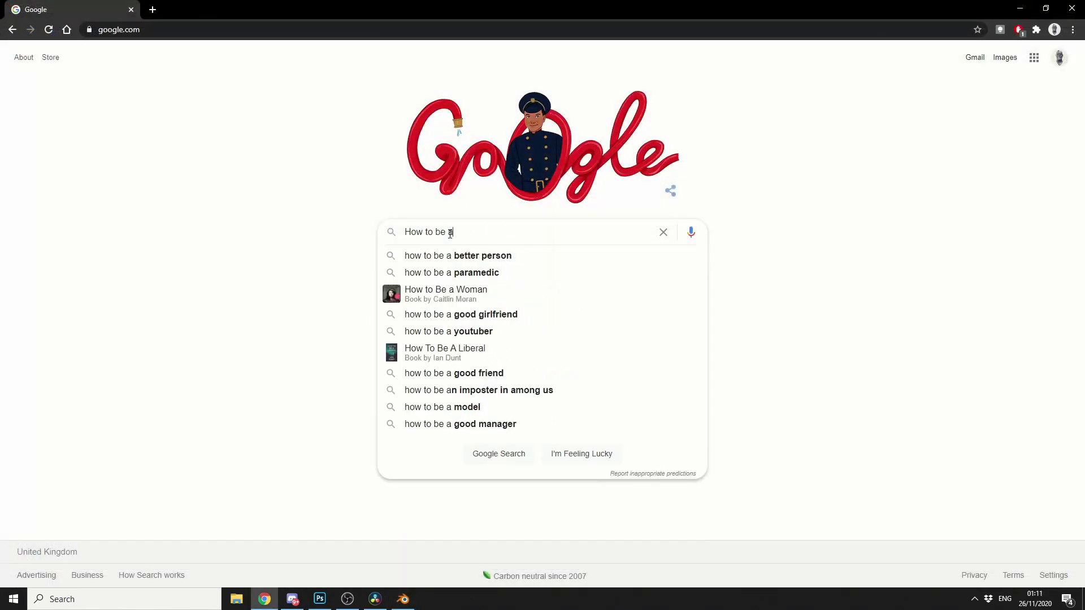
type("what is a u")
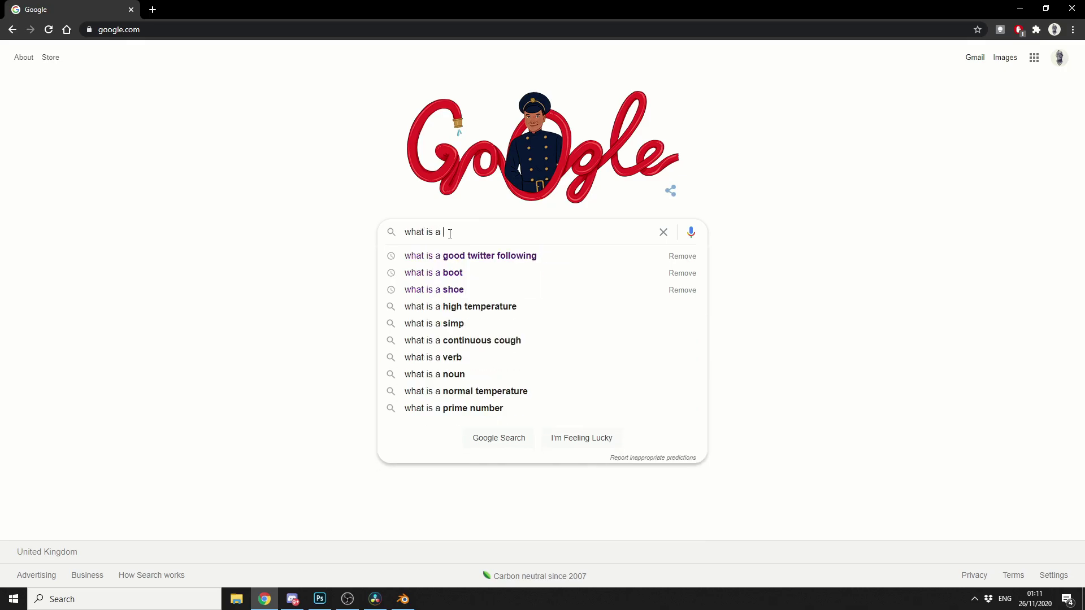
type("dim")
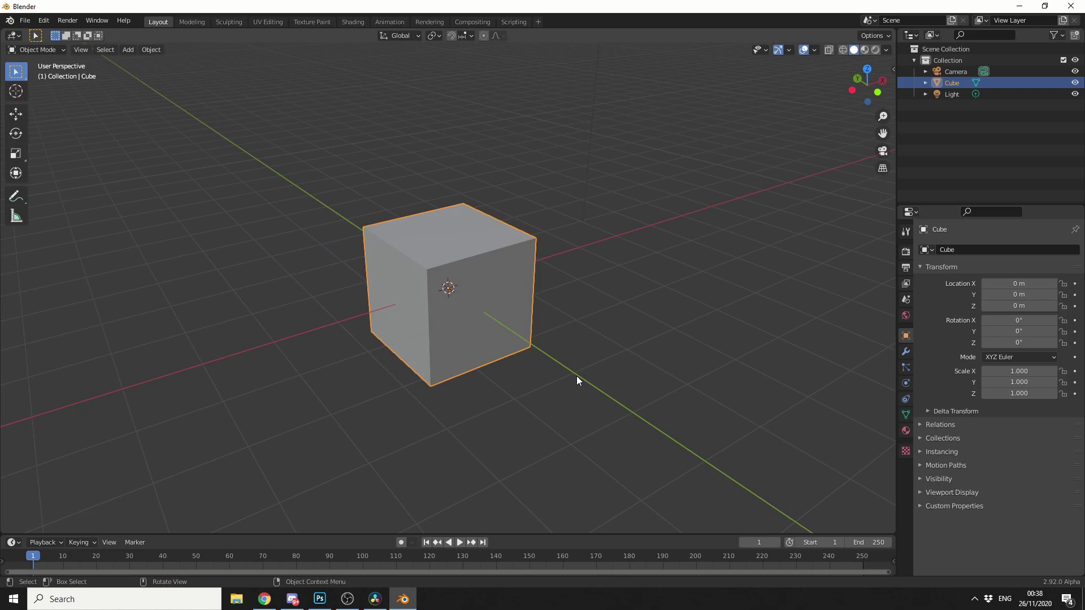
middle_click_drag(645, 376, 629, 379)
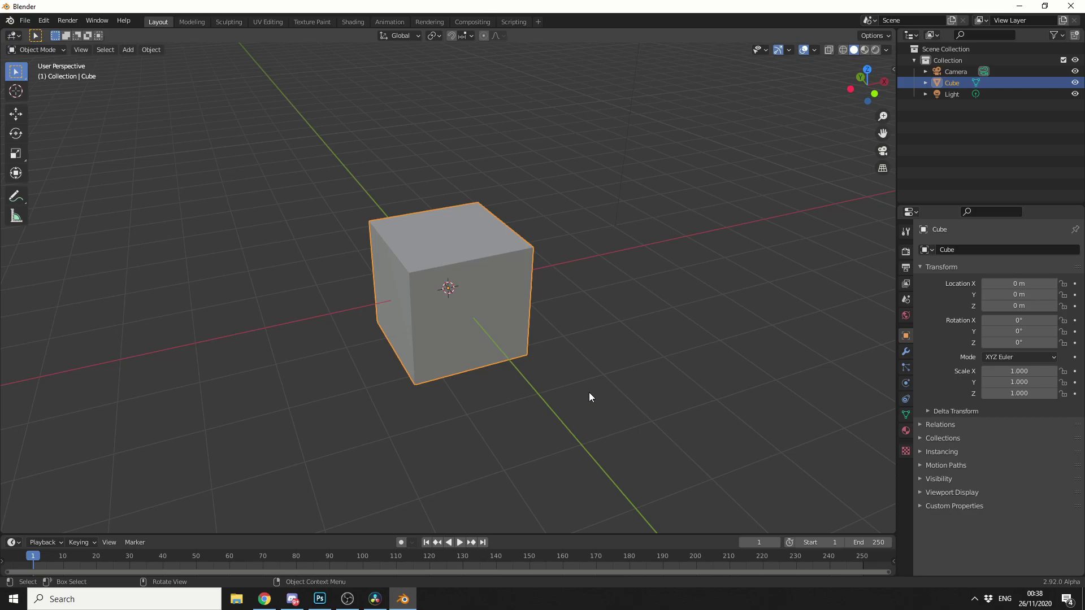
- Switch to the UV Editing workspace and show the UV editor's sidebar
left_click(272, 22)
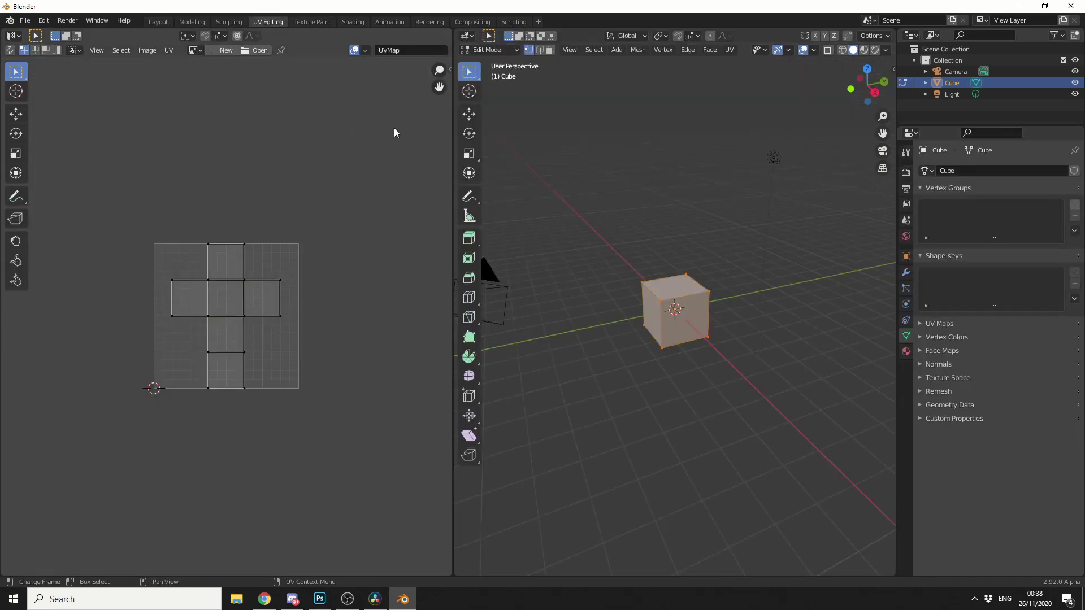
left_click(449, 69)
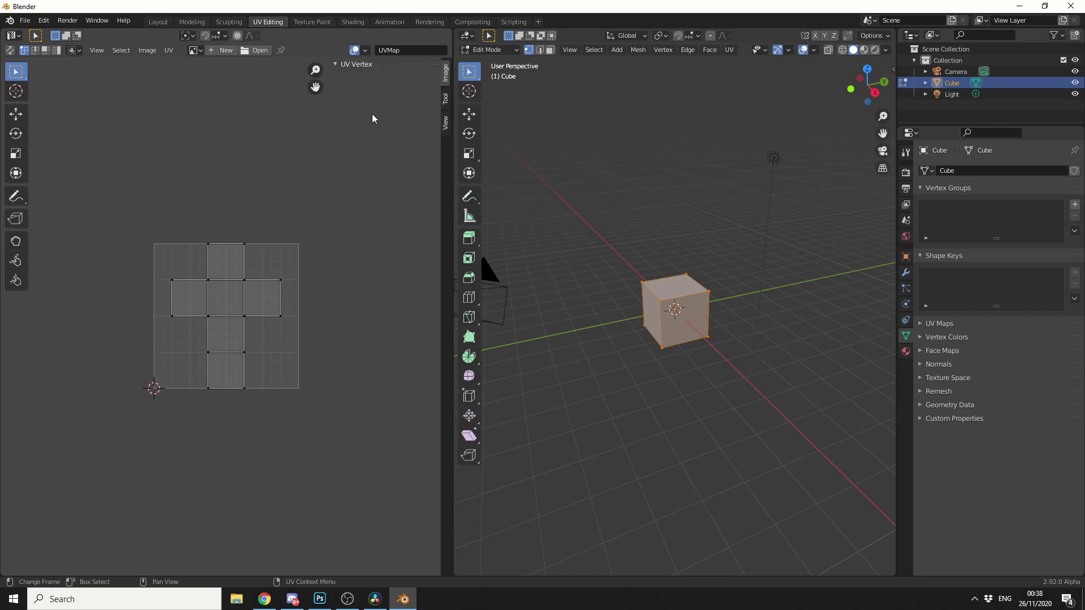
- Set up a new image named 'My First Udim', tiled, with the Color Grid pattern
left_click(224, 51)
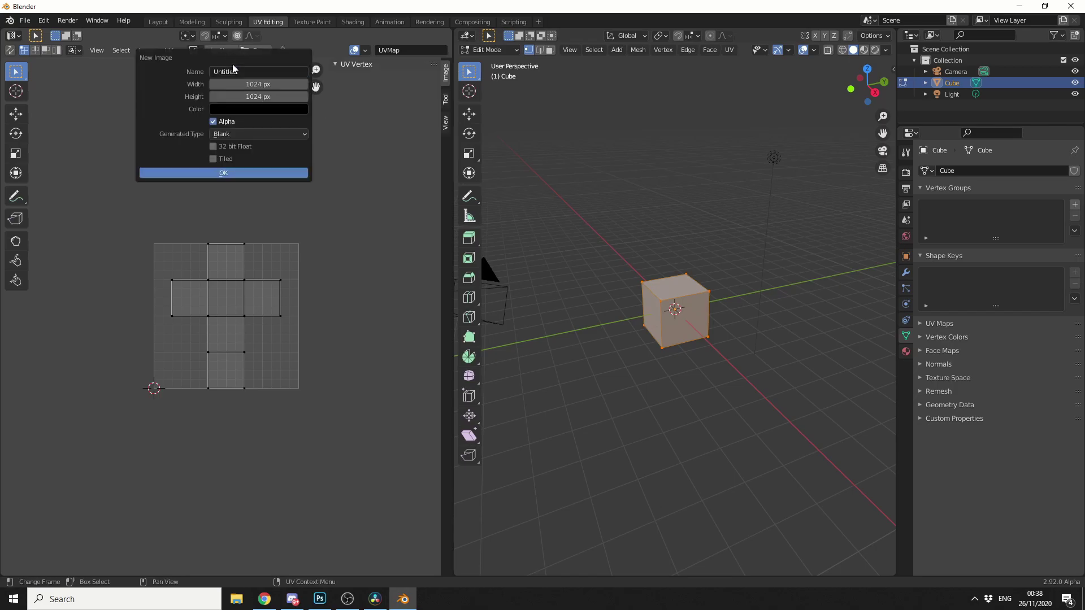
type("My")
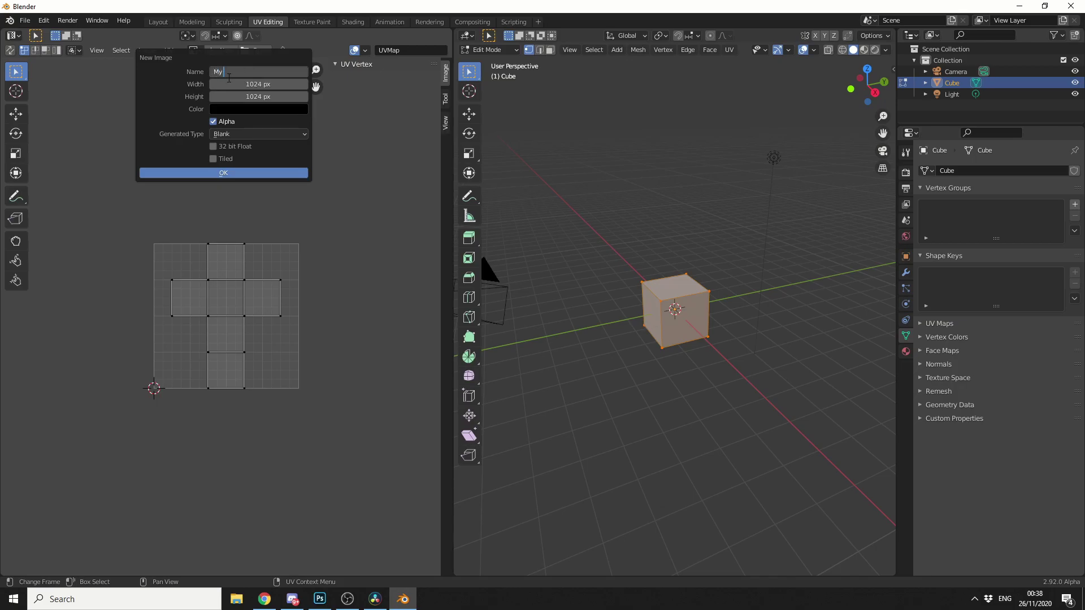
type(" First Udim")
key("Return")
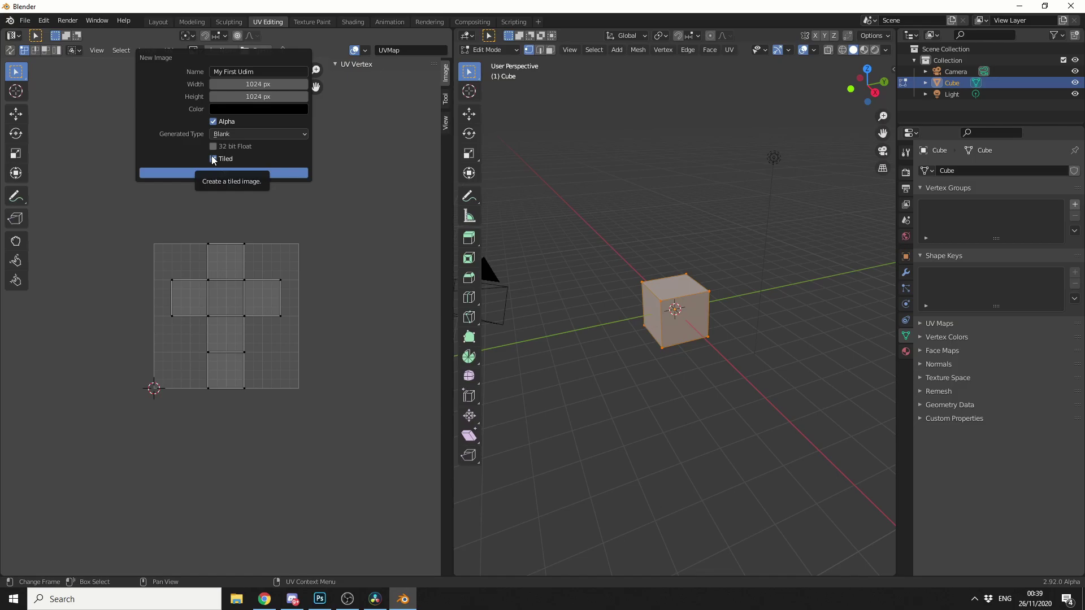
left_click(213, 159)
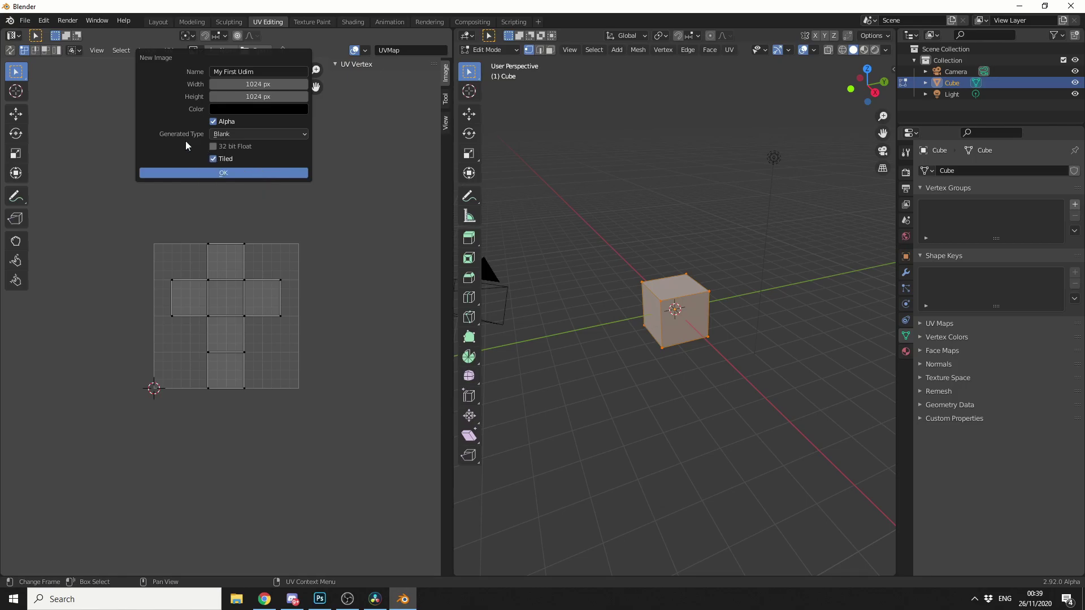
left_click(258, 136)
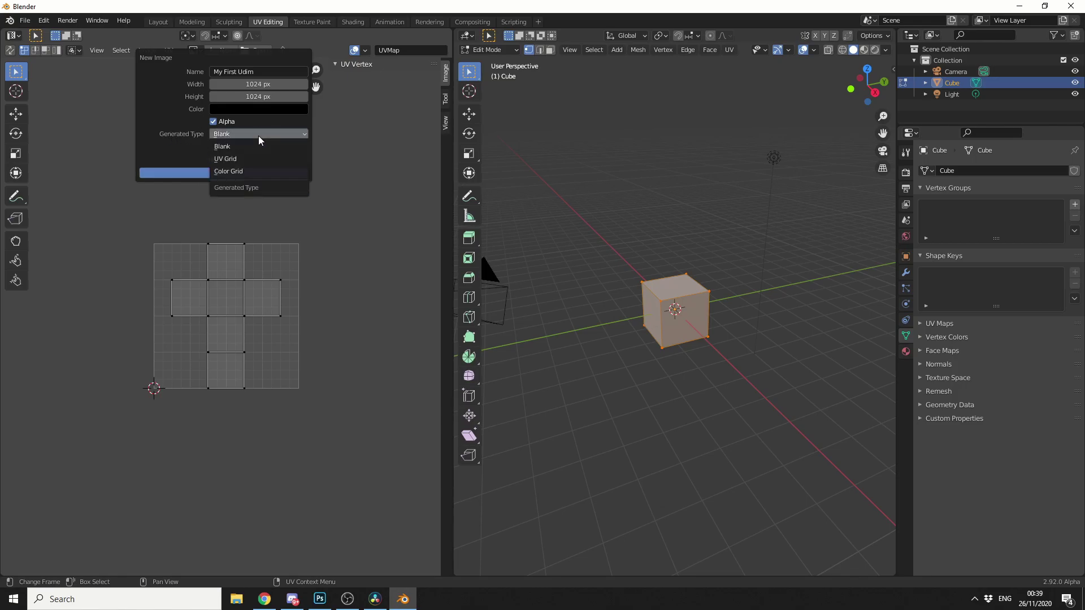
left_click(259, 169)
- Confirm the new image, then remove UVMap from the cube's UV Maps list
left_click(247, 175)
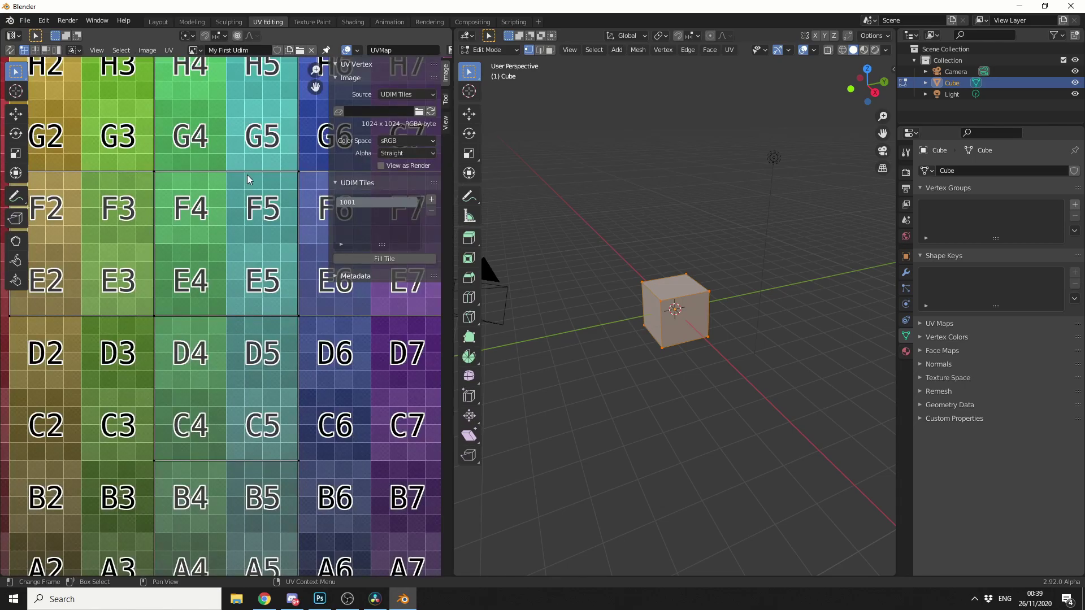
scroll(253, 216, "down", 3)
left_click(940, 324)
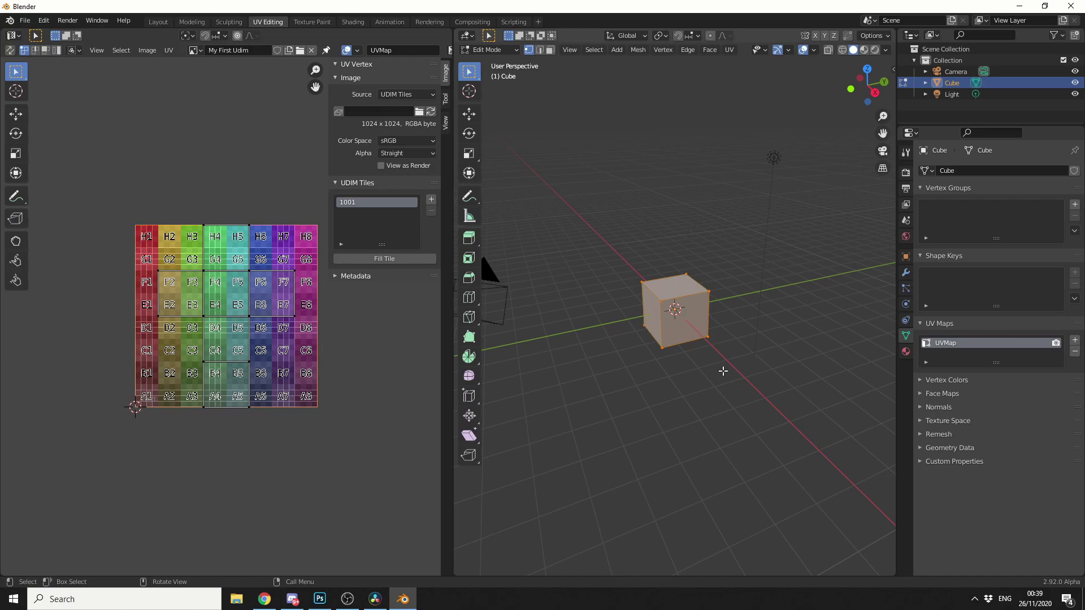
left_click(1075, 352)
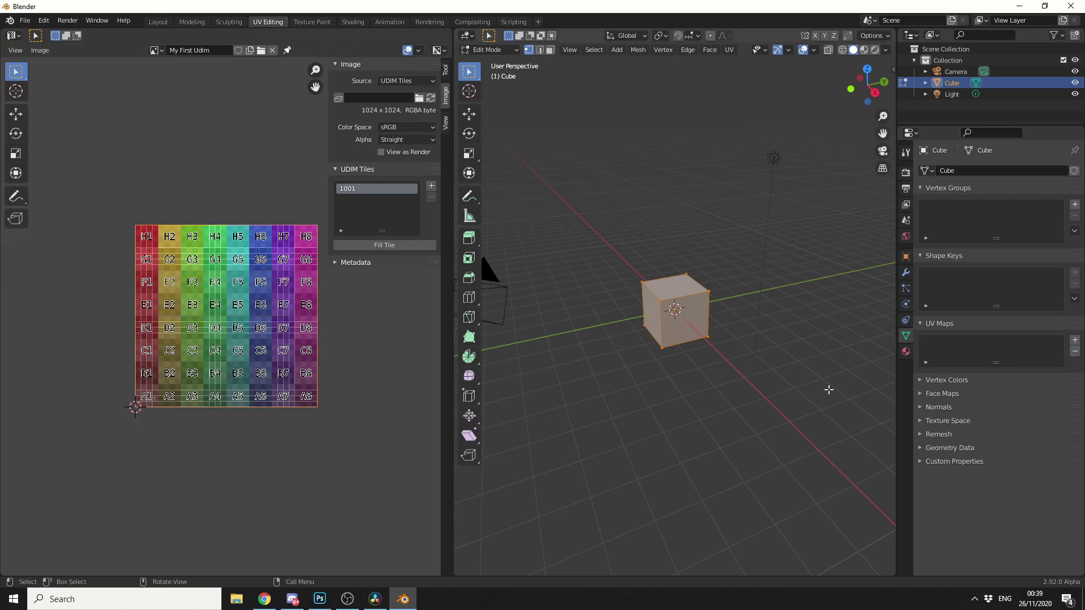
- Unwrap the cube with Smart UV Project and orbit to a front view
left_click(734, 51)
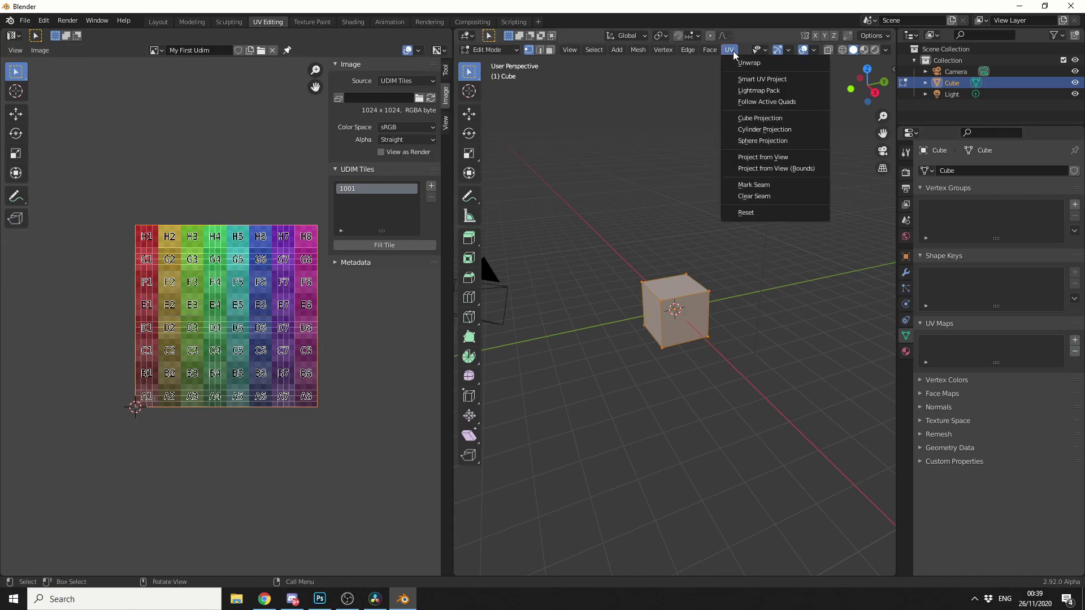
left_click(762, 79)
left_click(774, 168)
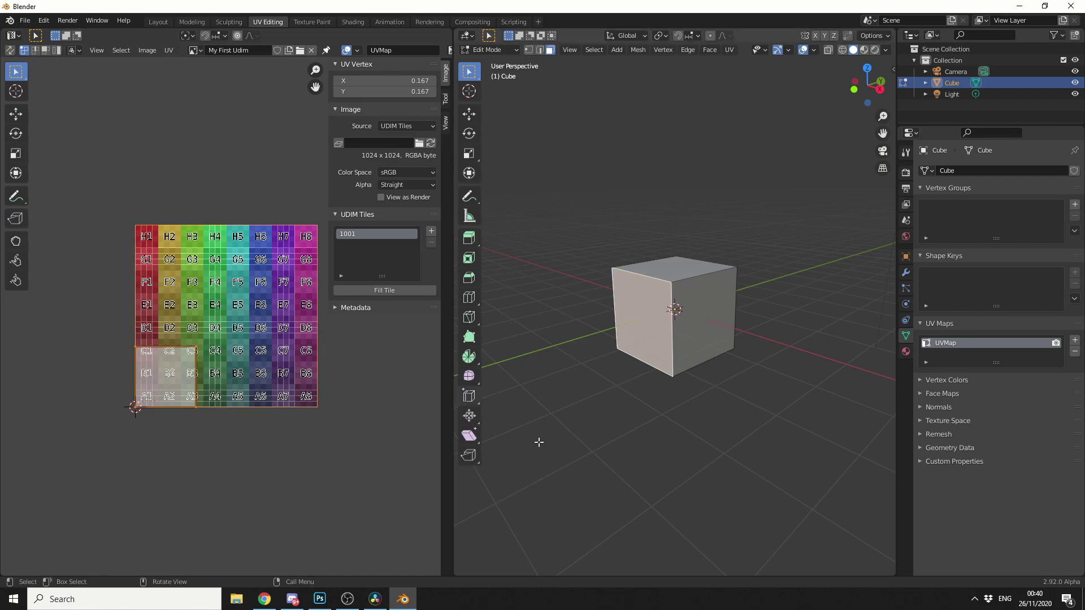
middle_click_drag(538, 440, 713, 283)
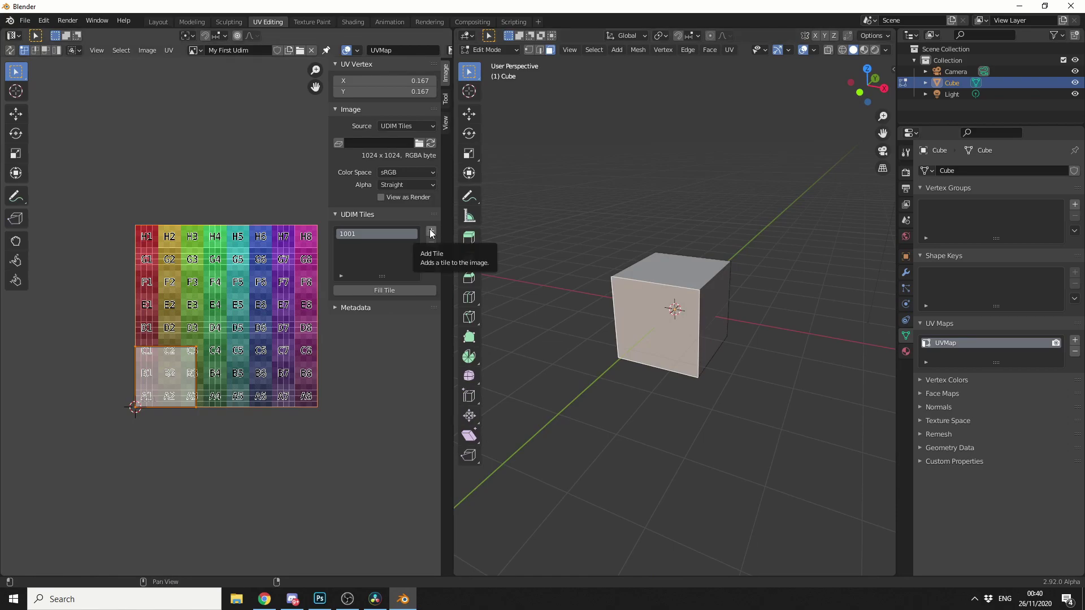
- Add UDIM tile 1002 labelled 'Front', 2048 × 2048, with the UV Grid pattern
left_click(430, 233)
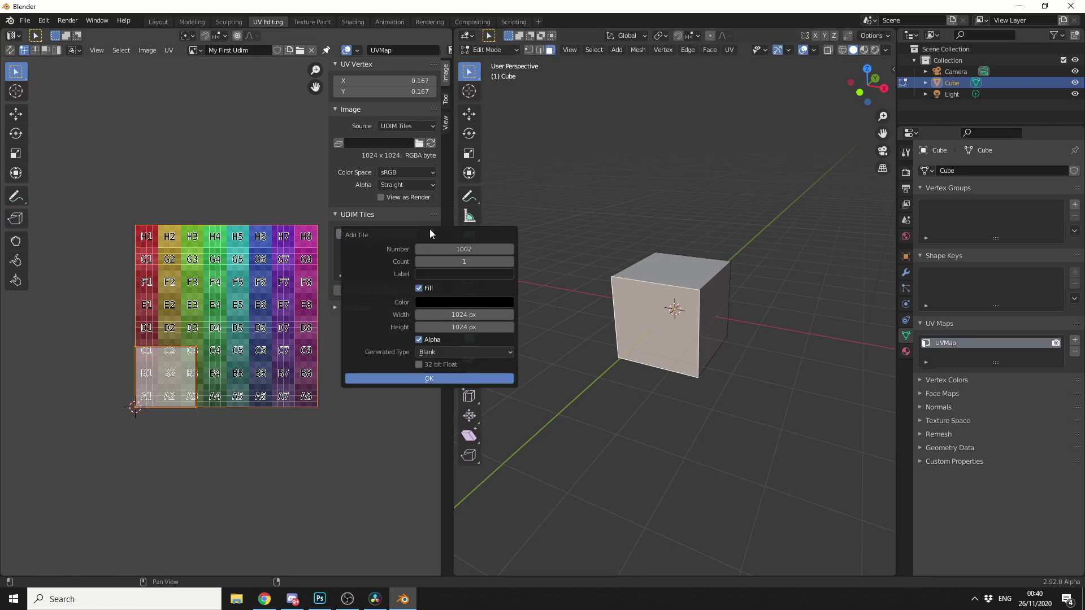
left_click(464, 274)
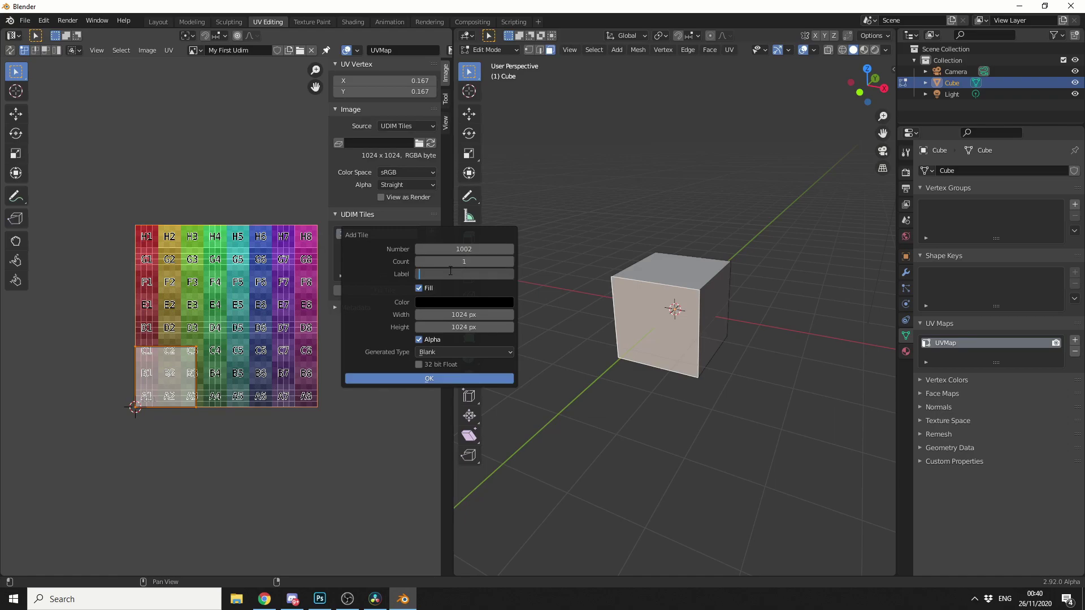
type("Front")
left_click(487, 314)
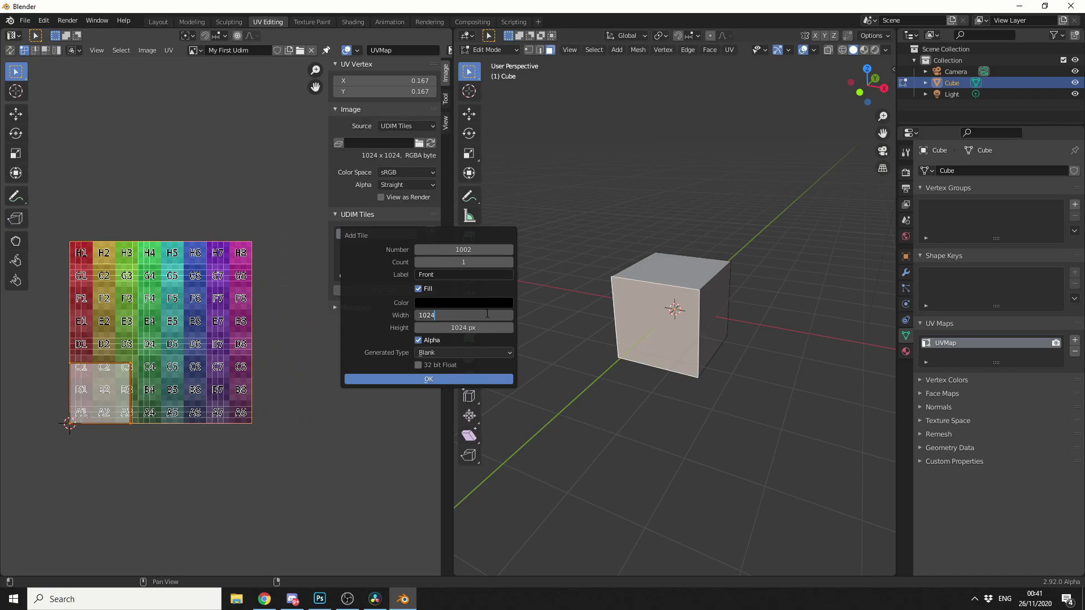
type("*2")
key("Return")
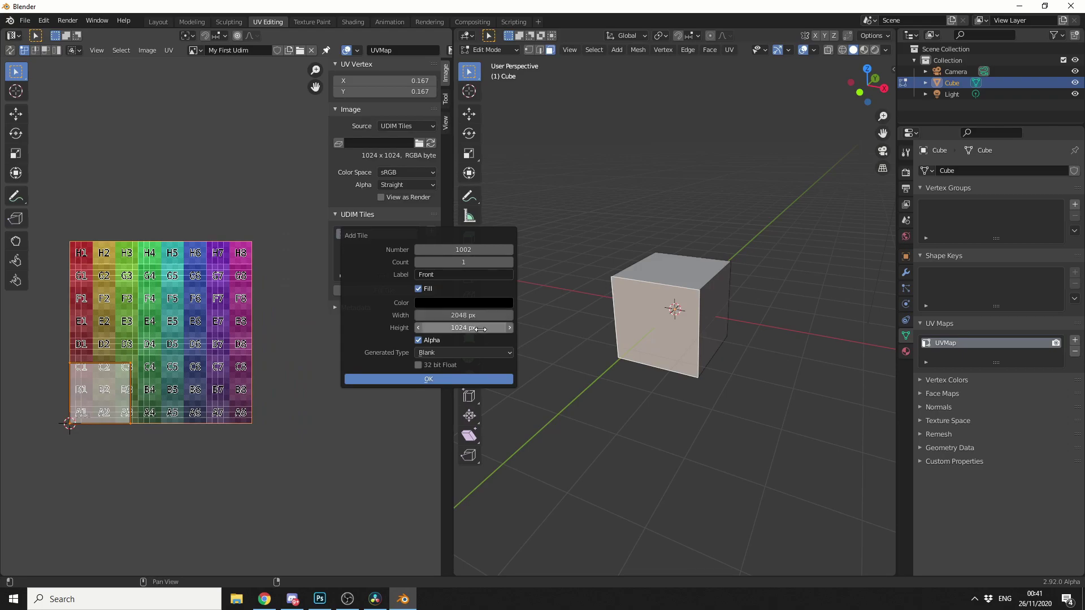
left_click(489, 326)
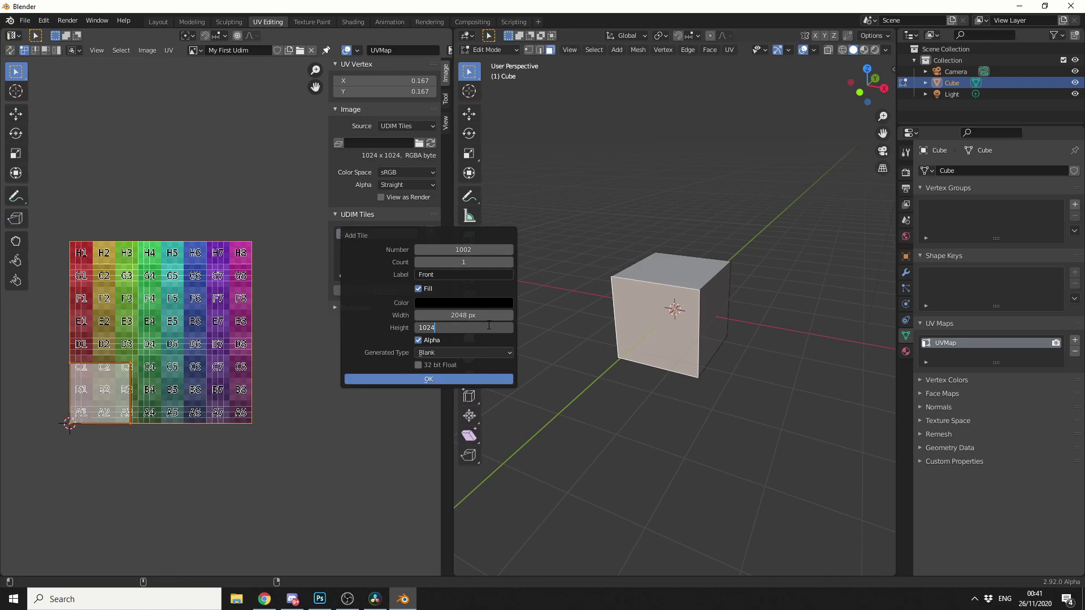
type("*2")
key("Return")
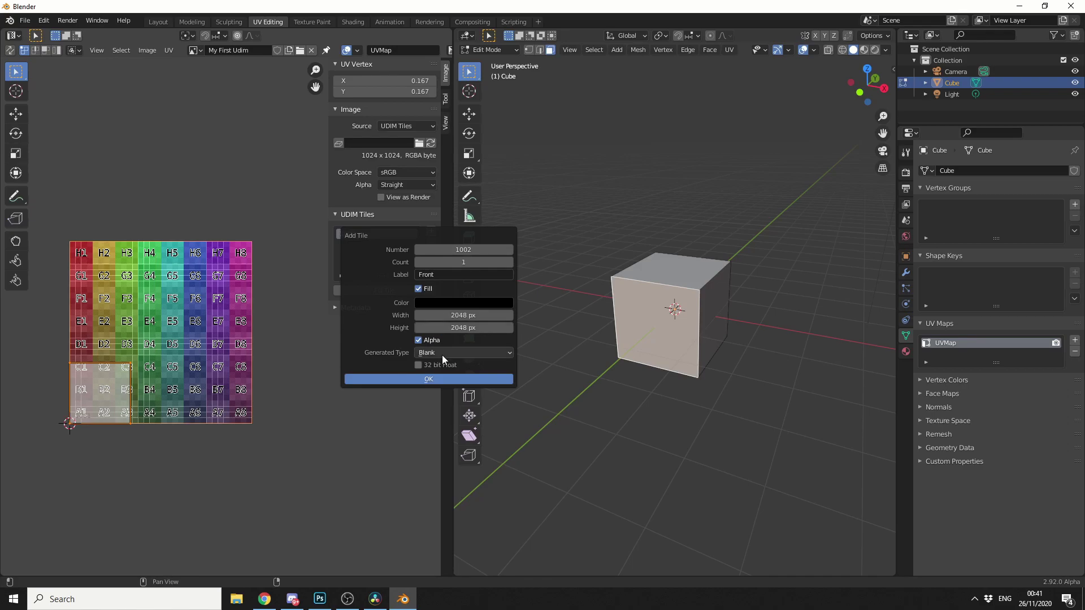
left_click(442, 355)
left_click(446, 378)
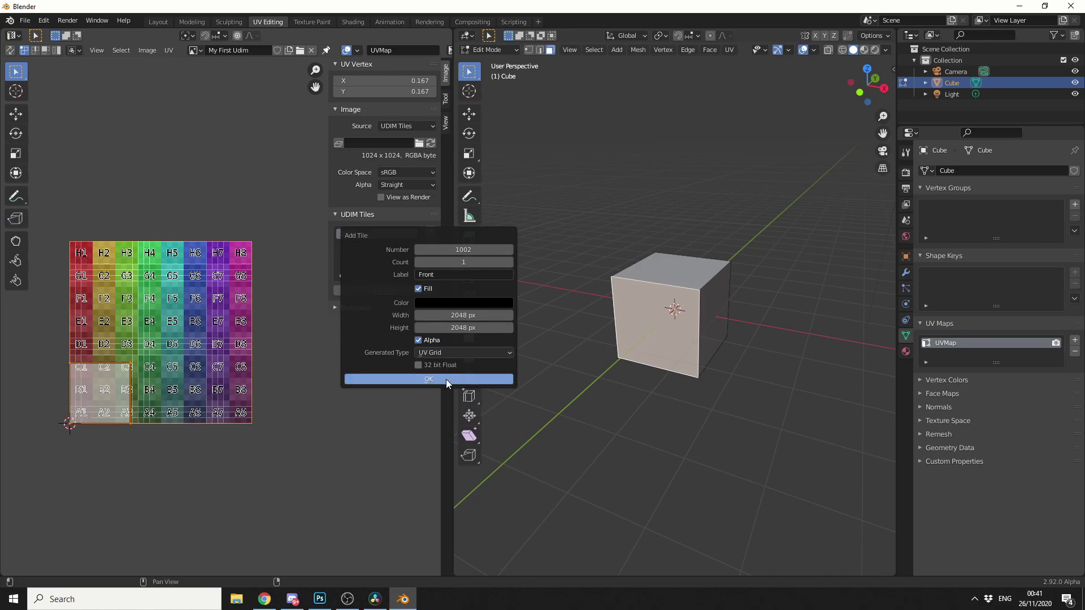
left_click(446, 378)
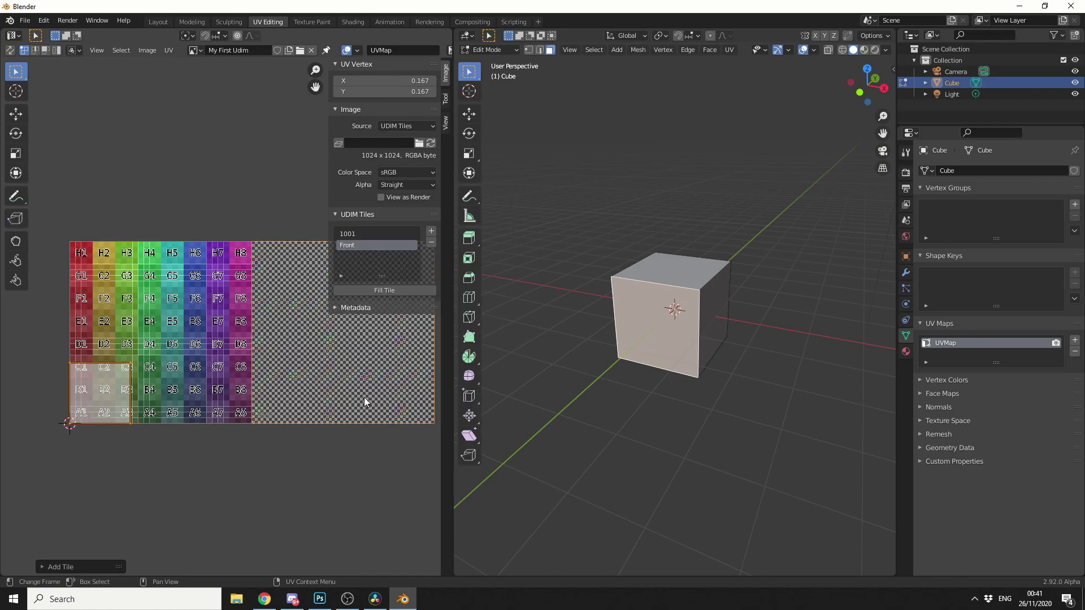
- Deselect all UV islands, then box-select the UV face near the A1 corner
scroll(365, 399, "up", 3)
scroll(242, 414, "down", 2)
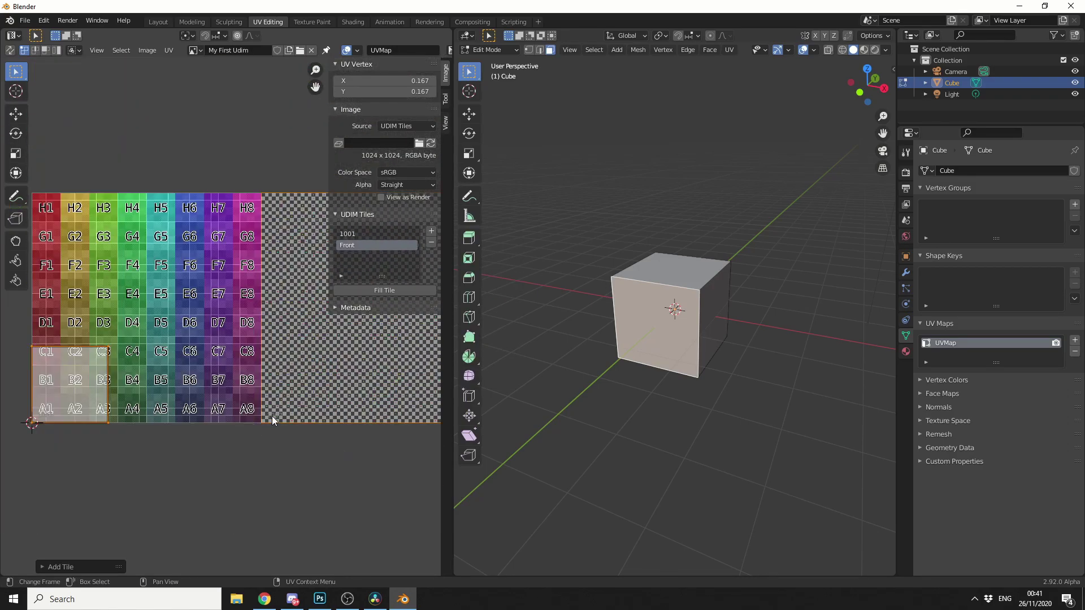
left_click(217, 457)
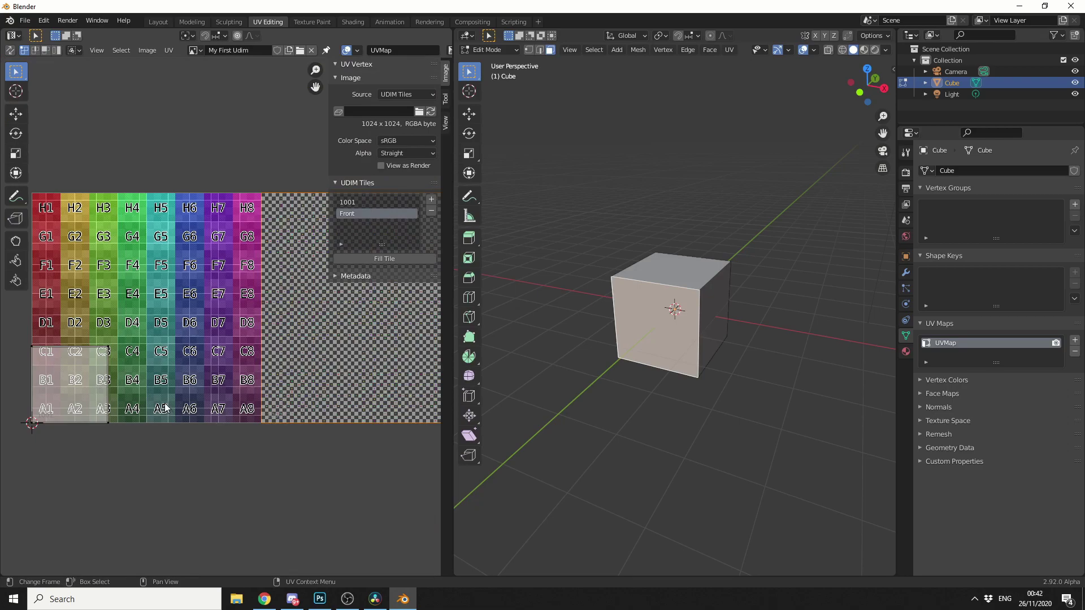
scroll(226, 316, "down", 1)
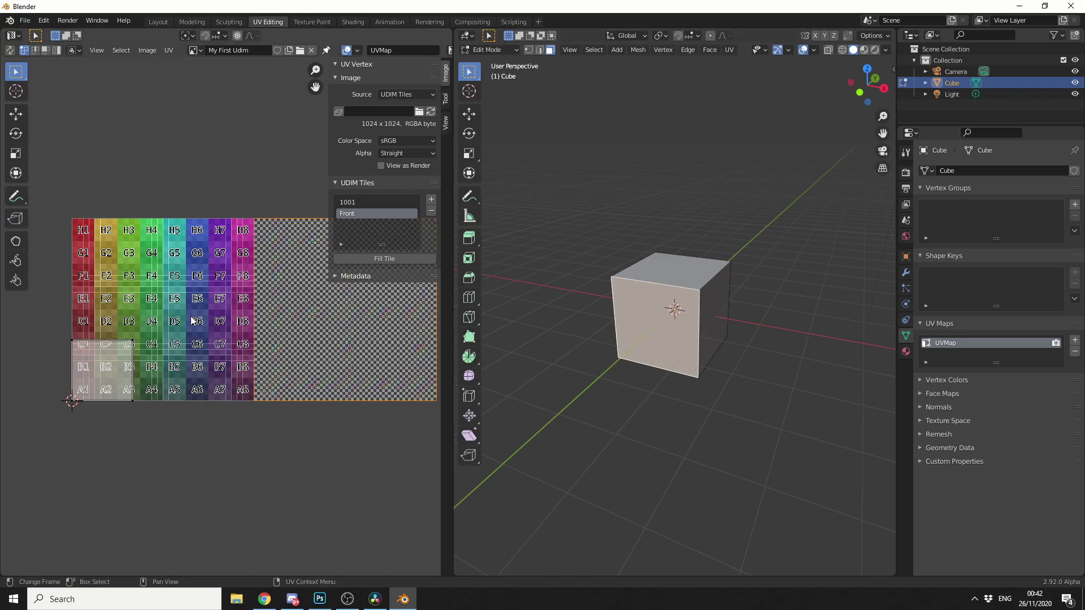
left_click_drag(167, 327, 41, 429)
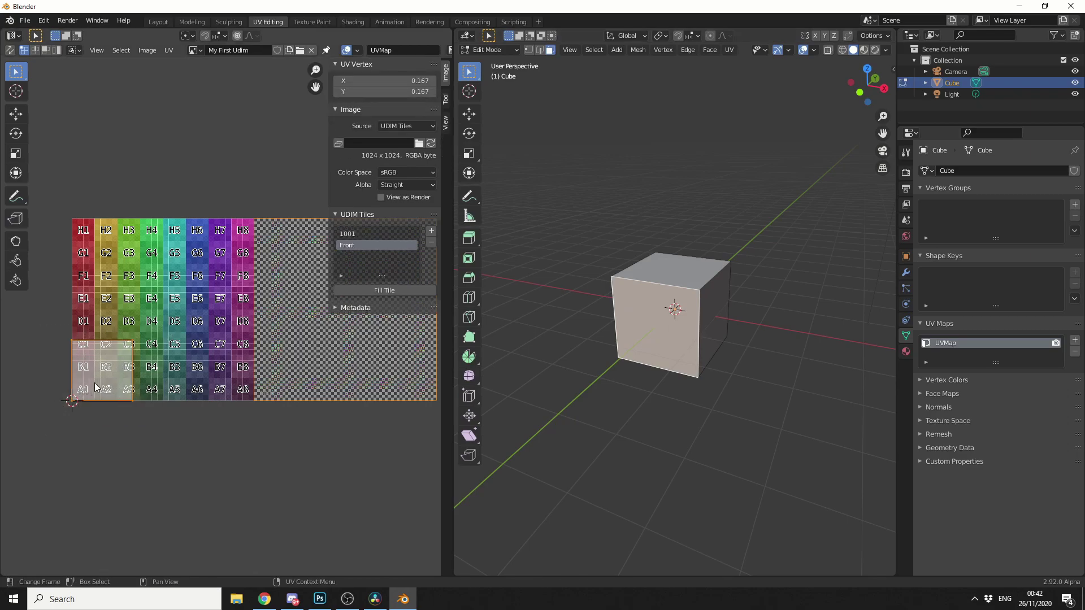
- Move the selected face's UVs into tile 1002, then select all UVs
scroll(365, 357, "down", 1)
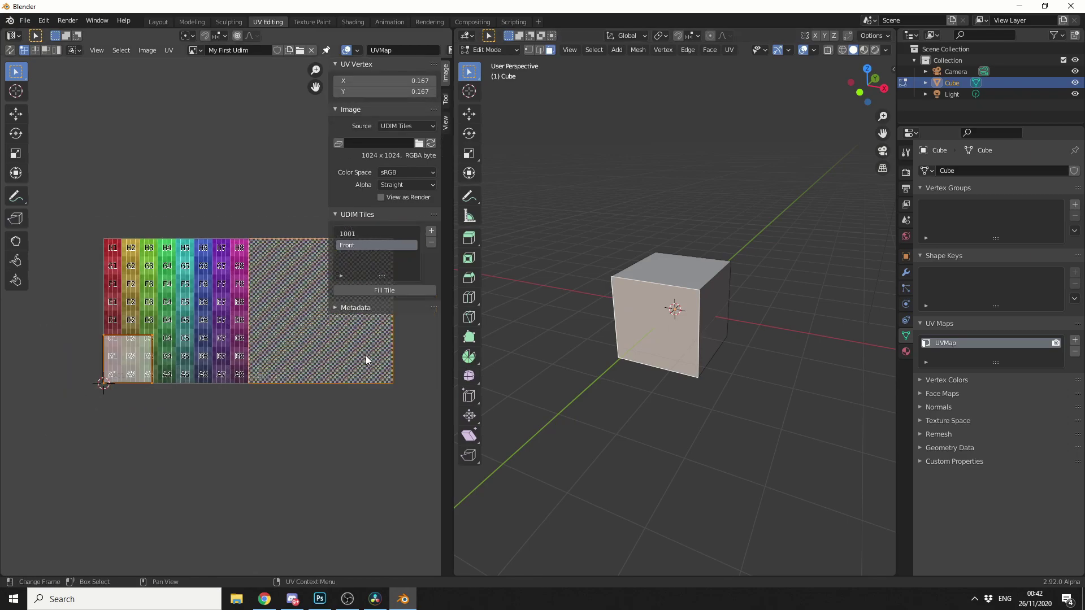
key("g")
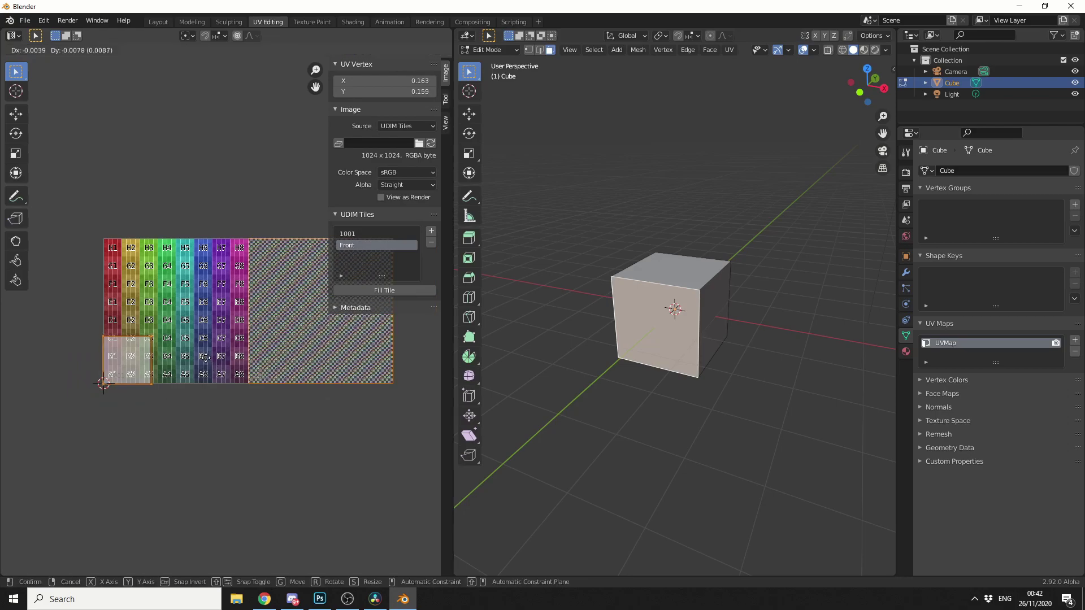
key("x")
key("1")
key("BackSpace")
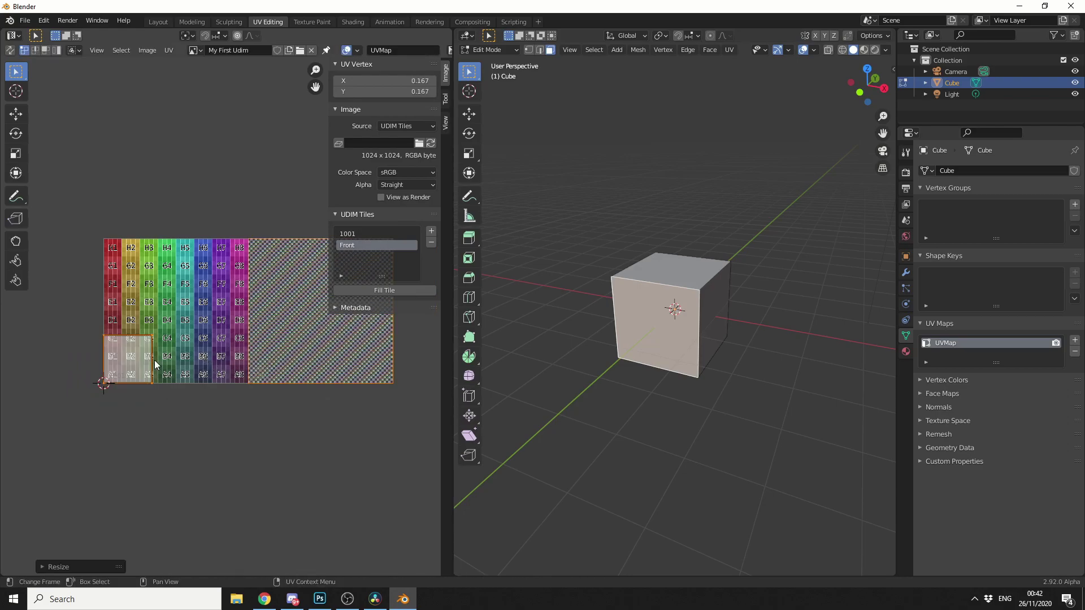
key("x")
key("Escape")
key("shift+space")
key("g")
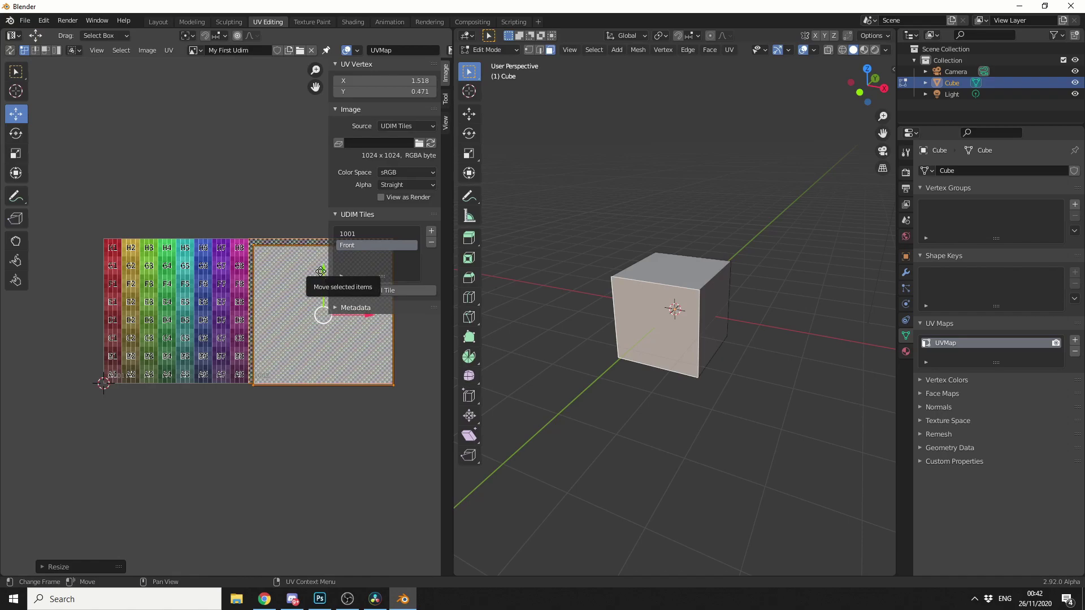
left_click_drag(320, 270, 310, 267)
key("a")
scroll(194, 315, "up", 1)
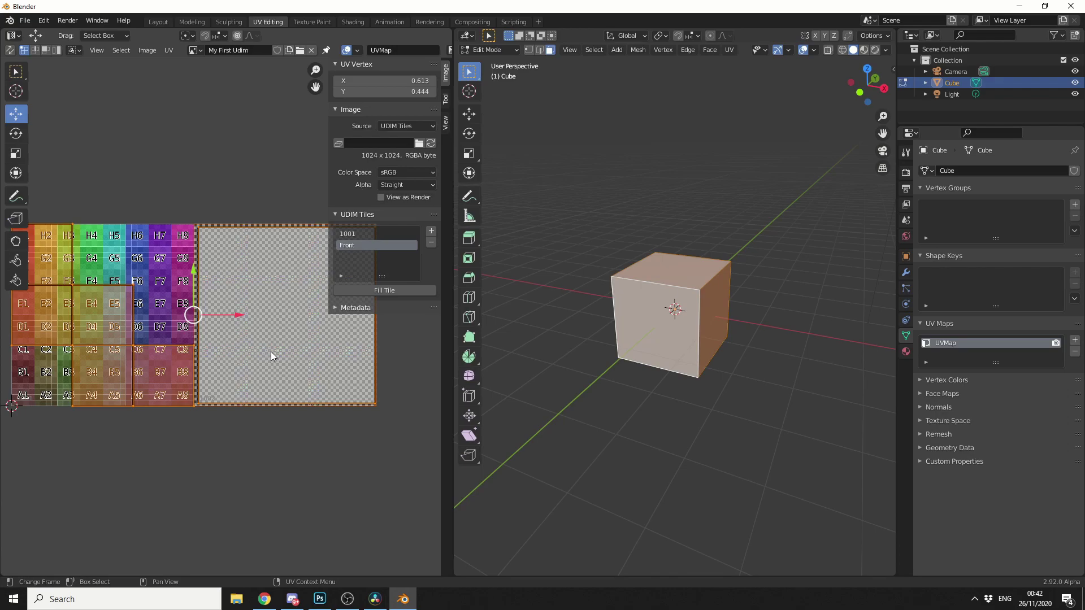
- Save the UDIM image to the Desktop as My First Udim.1001.png tiles
left_click(151, 50)
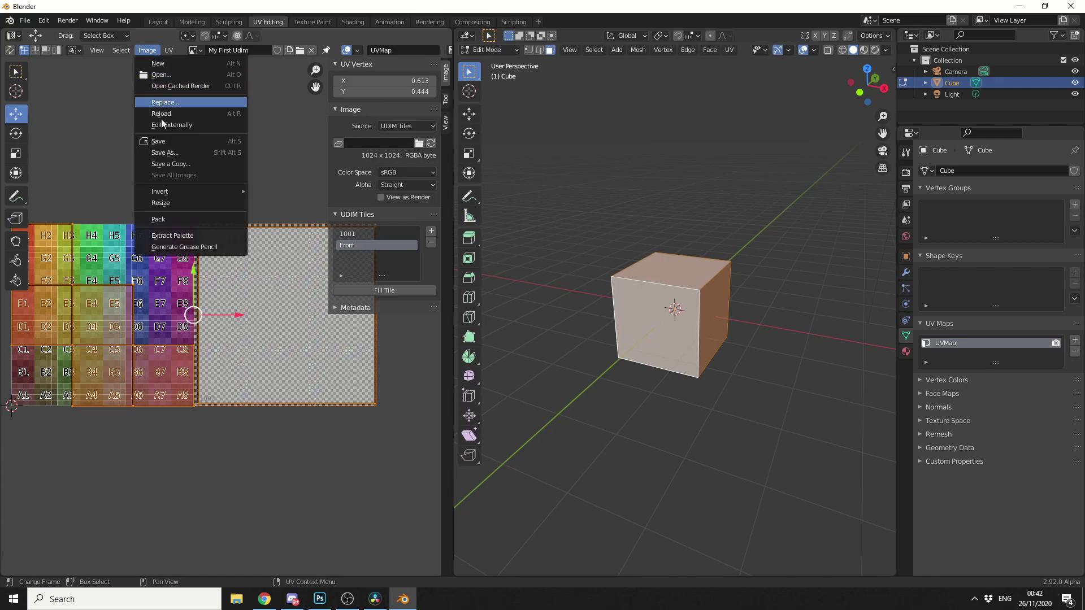
left_click(174, 152)
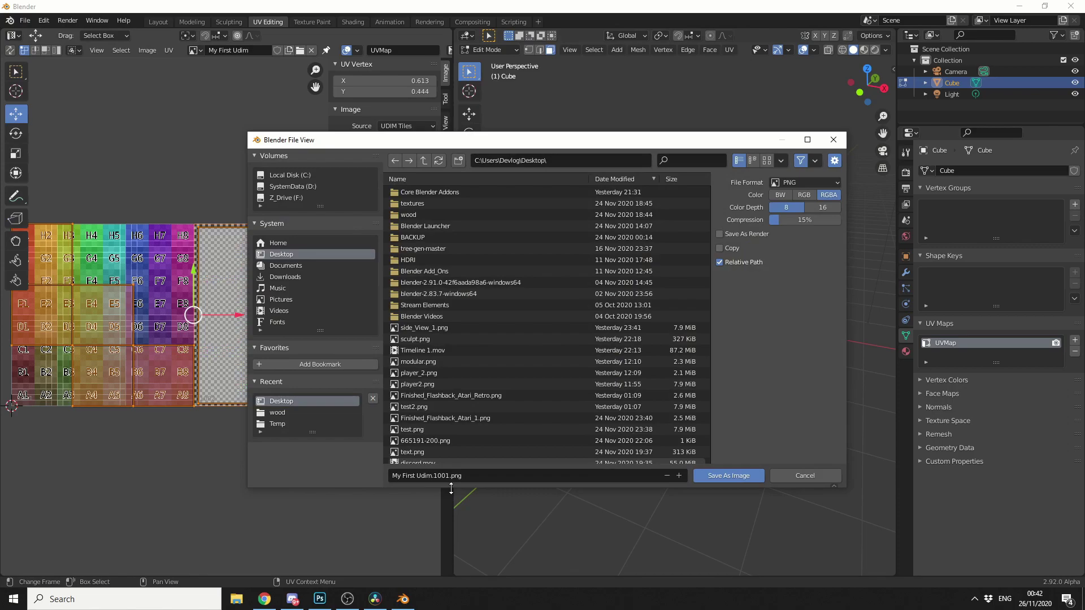
left_click(741, 479)
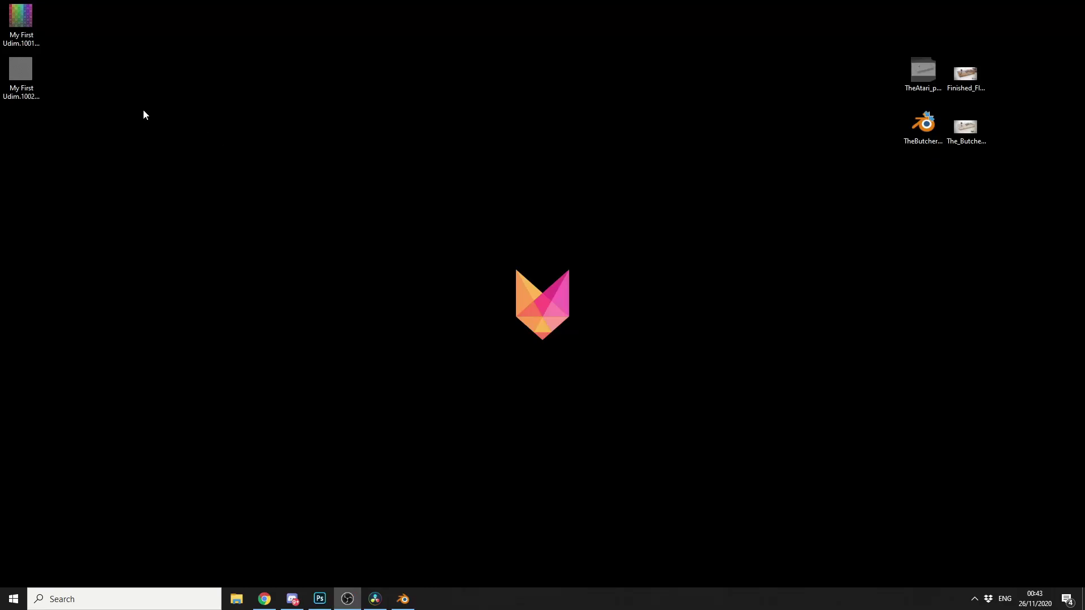
- Check the My First Udim.1001 and .1002 desktop files, then return to Blender
left_click(21, 28)
left_click(22, 83)
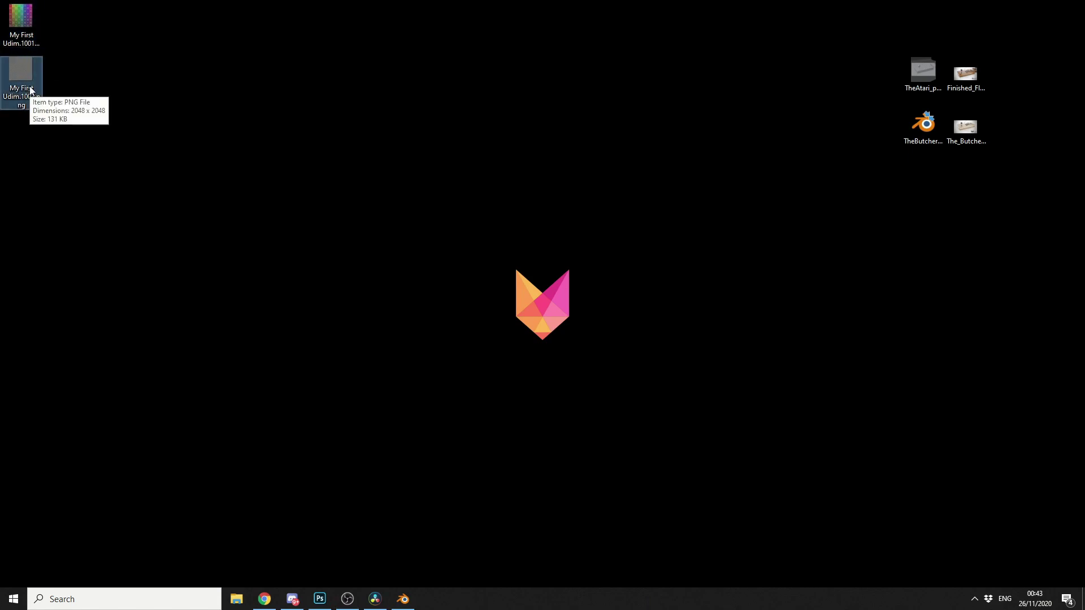
left_click(403, 599)
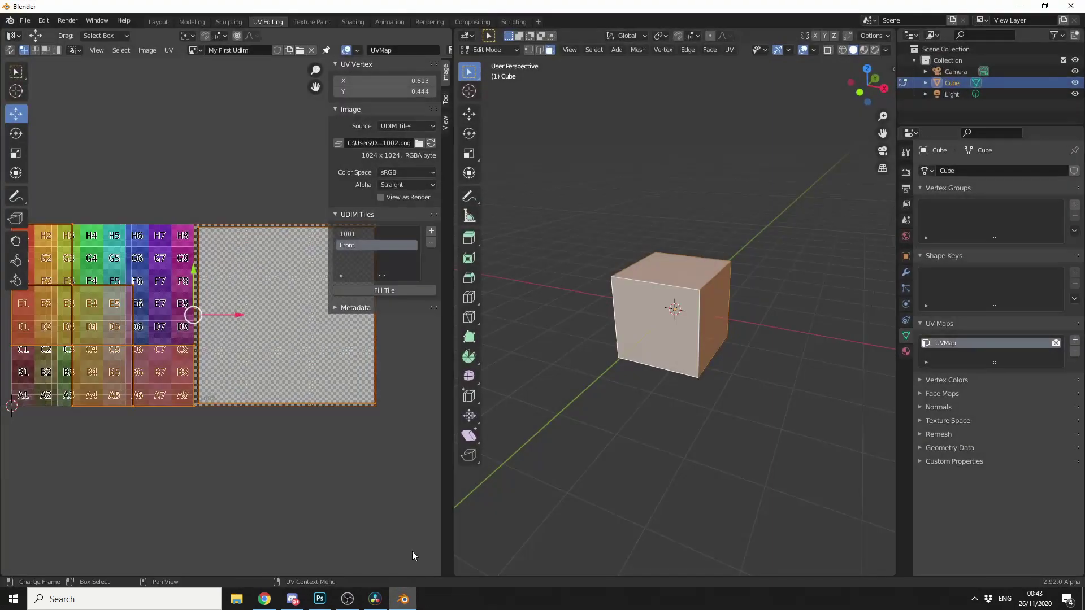
- In the Shading layout, add an Image Texture node and link its Color to Base Color
left_click(353, 21)
left_click(303, 349)
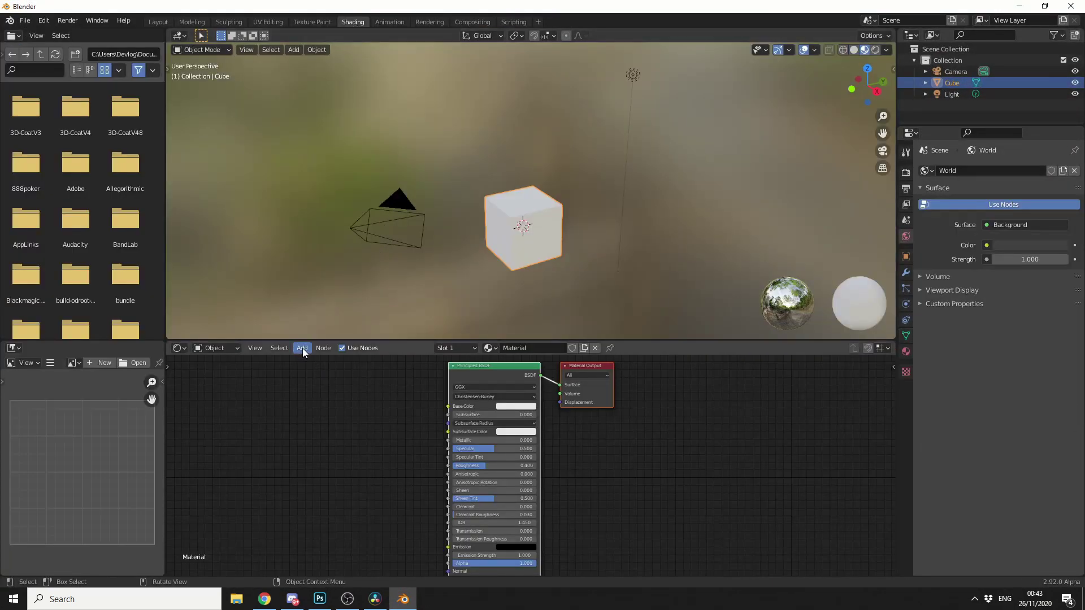
type("i")
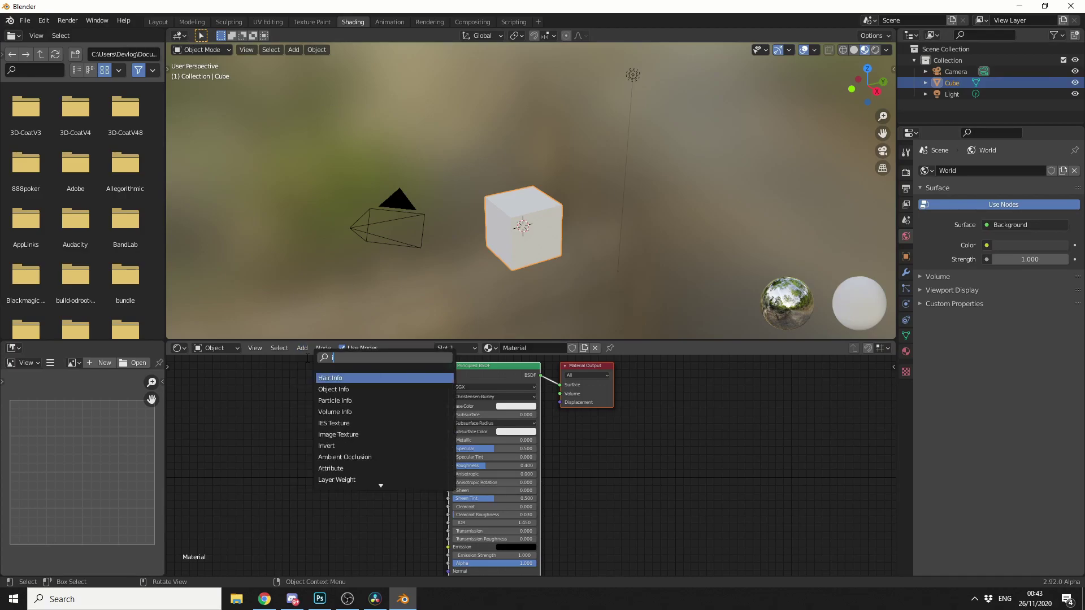
type("mage")
left_click(381, 375)
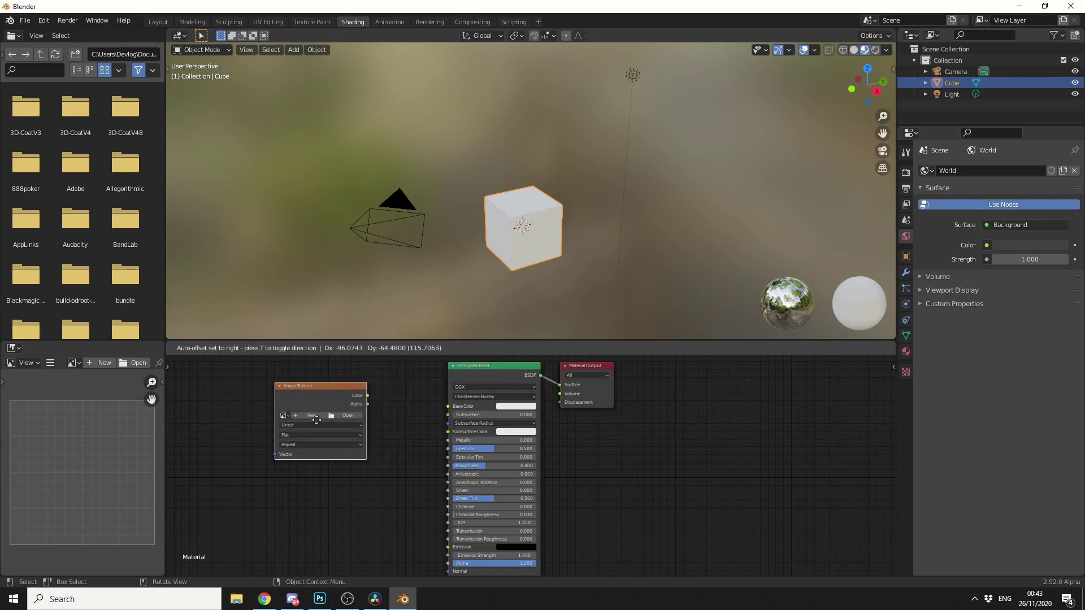
left_click(314, 399)
left_click_drag(361, 404, 447, 407)
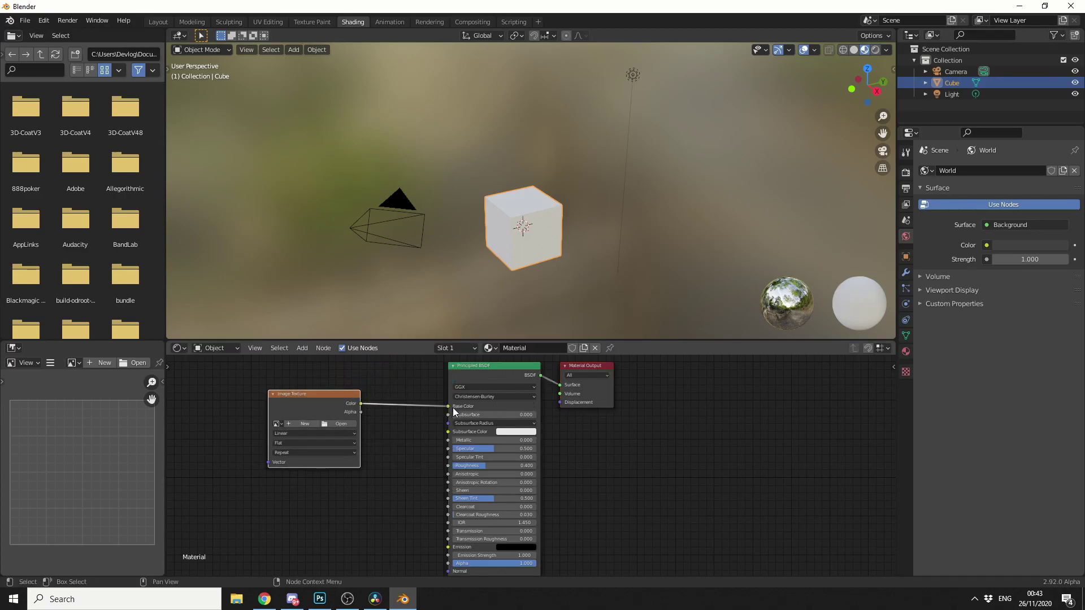
- Load My First Udim.1001.png from the Desktop into the node and set its source to UDIM Tiles
scroll(356, 432, "up", 1)
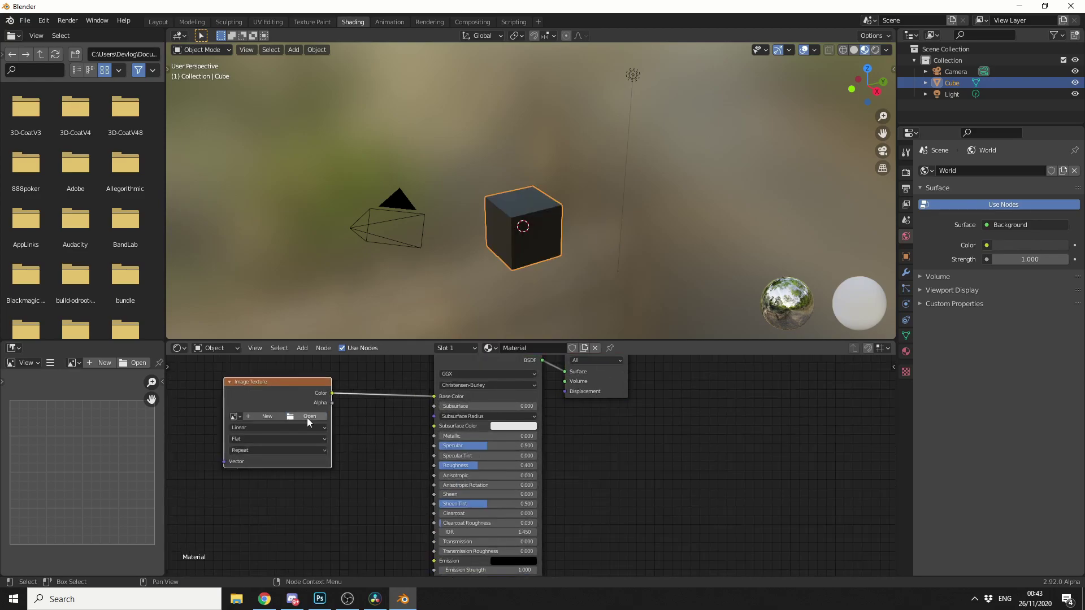
left_click(308, 418)
left_click(285, 254)
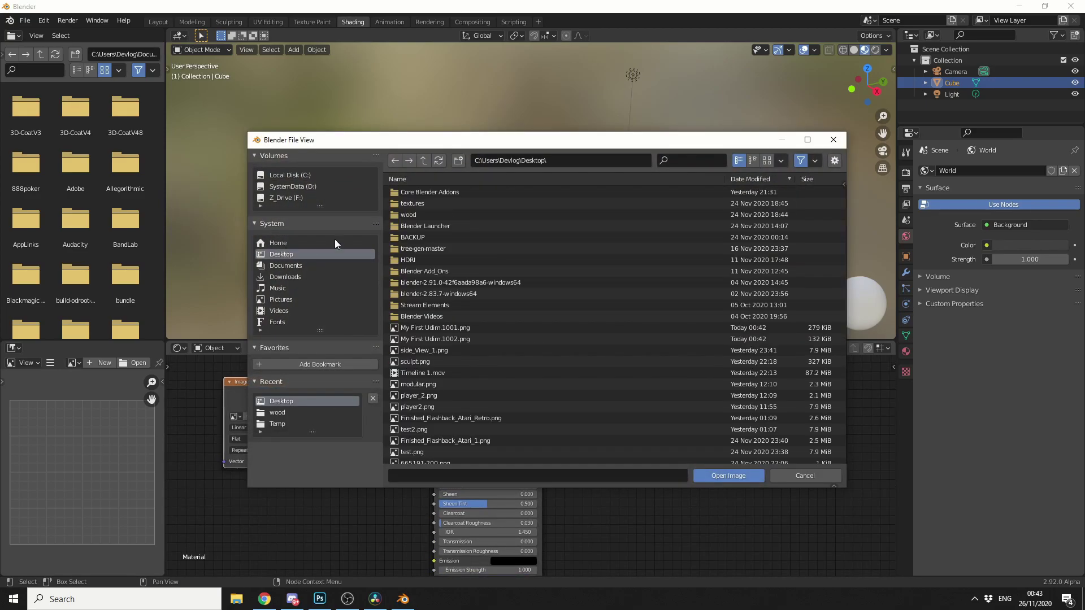
double_click(419, 396)
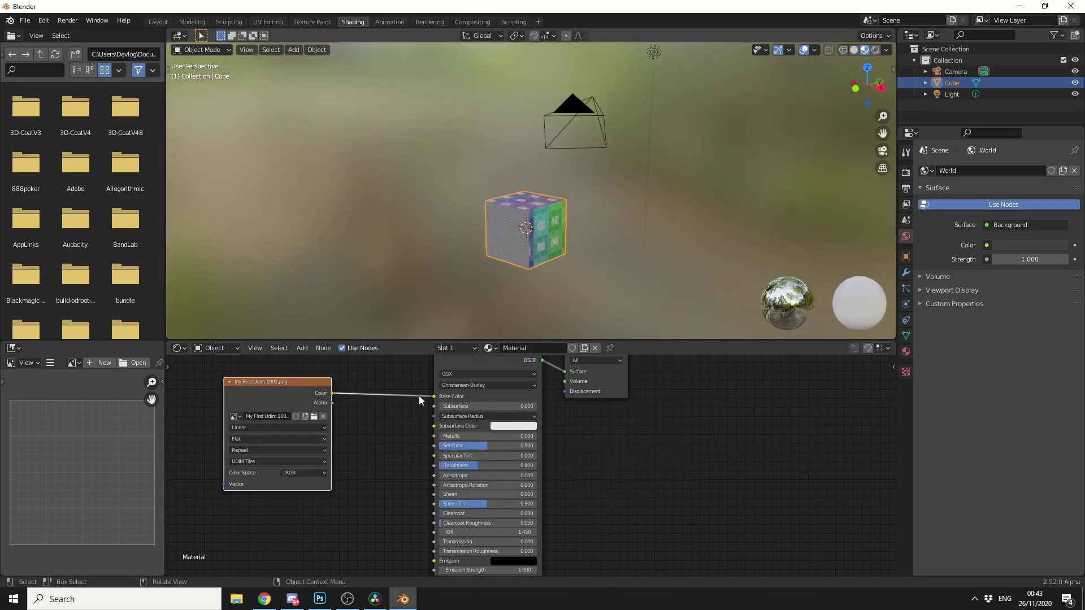
left_click(293, 460)
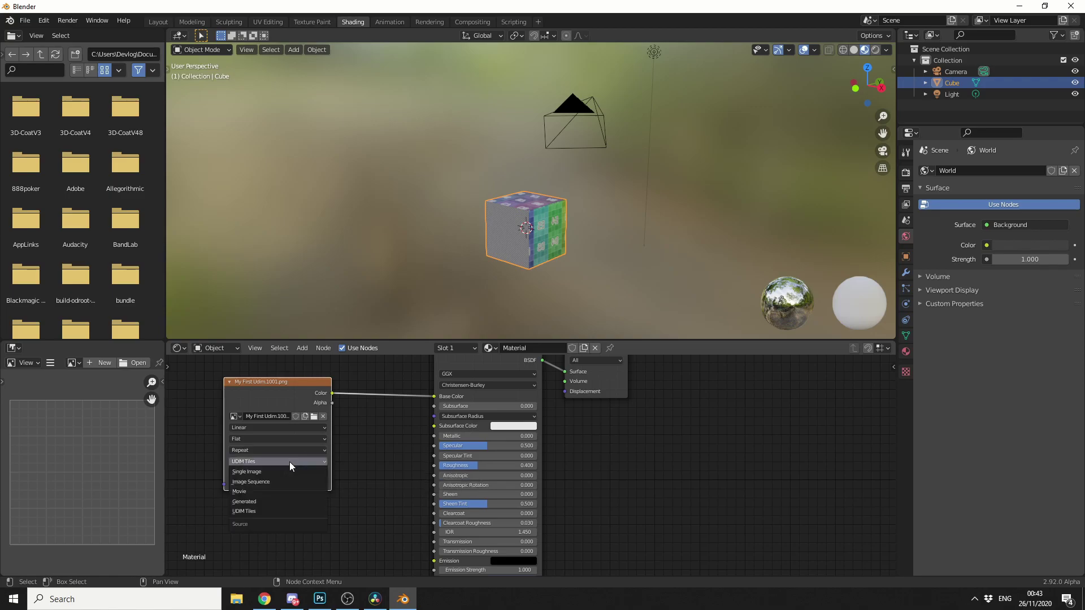
scroll(586, 215, "up", 4)
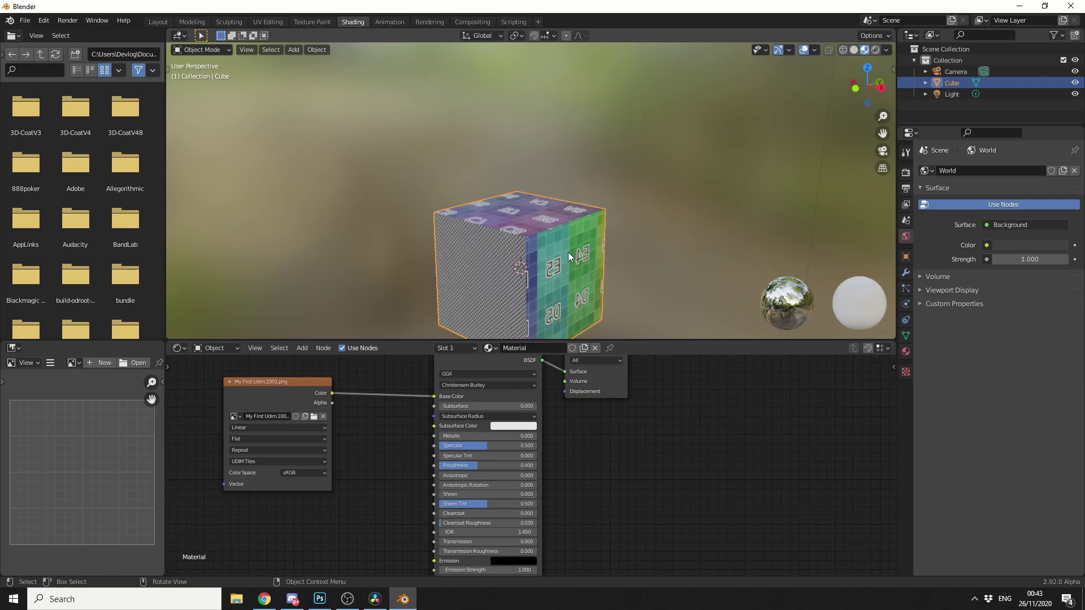
- Frame and orbit the textured cube in Texture Paint, then return to UV Editing and pan the image
left_click(313, 21)
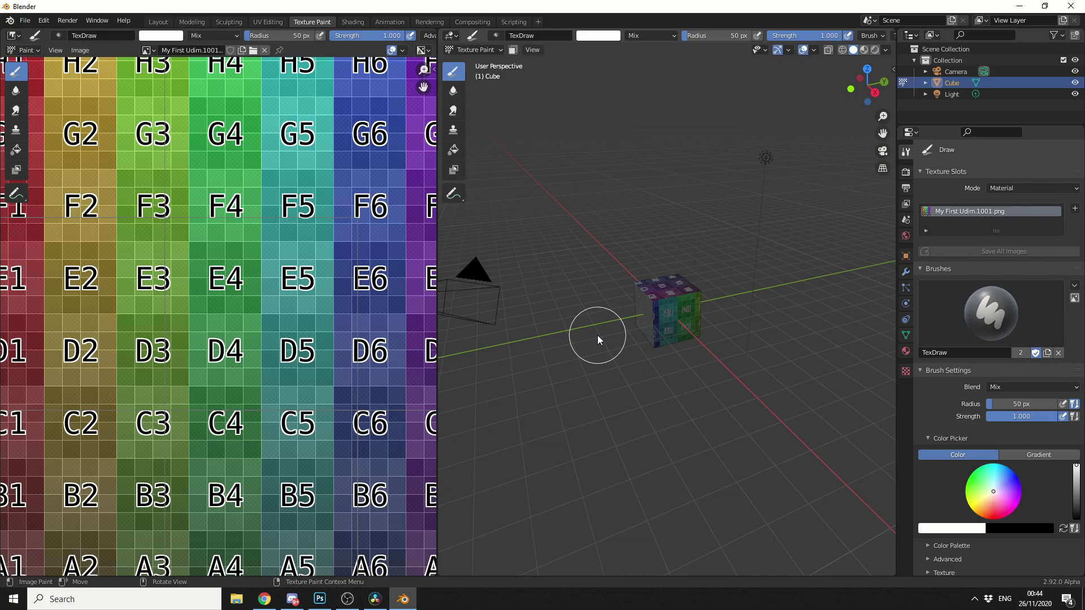
key("KP_Decimal")
middle_click_drag(734, 443, 775, 463)
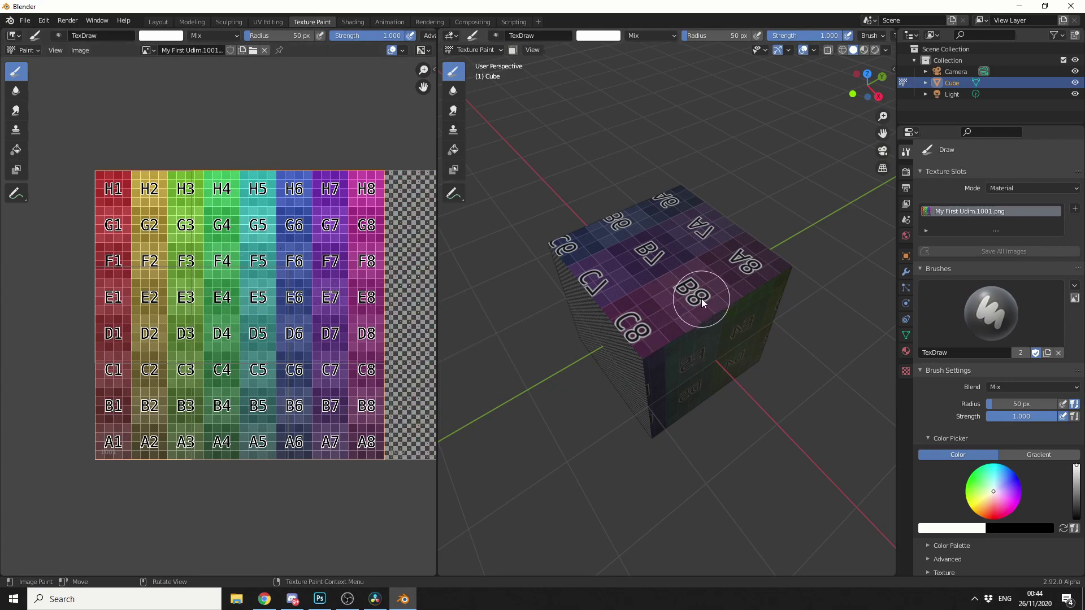
left_click(260, 20)
middle_click_drag(234, 257, 304, 258)
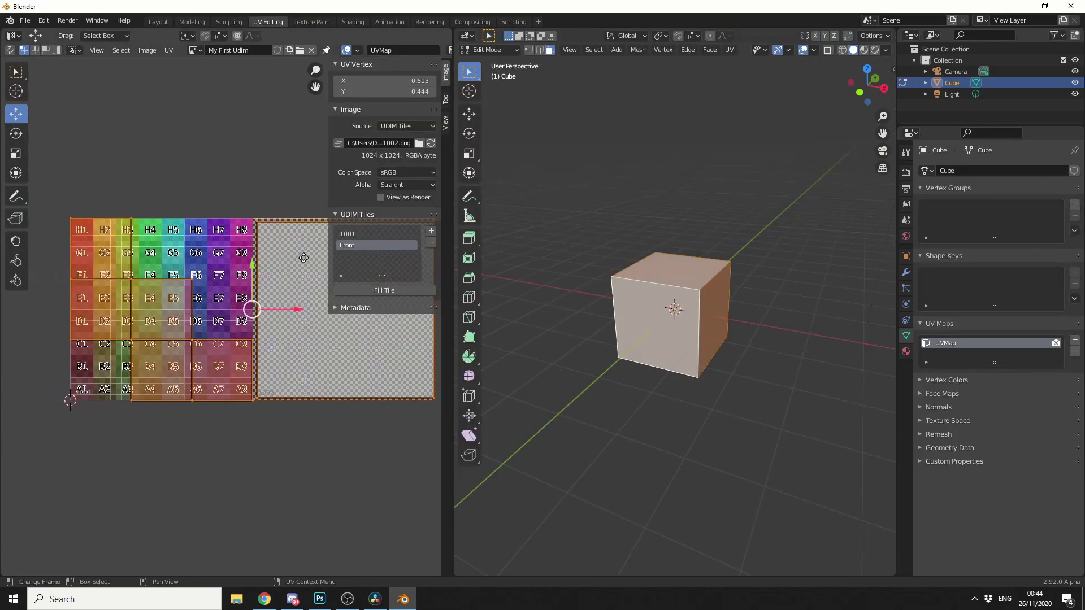
- Mirror the cube's UVs on the Y axis so the top face shows cells F6–H8 upright
left_click(170, 50)
mouse_move(189, 77)
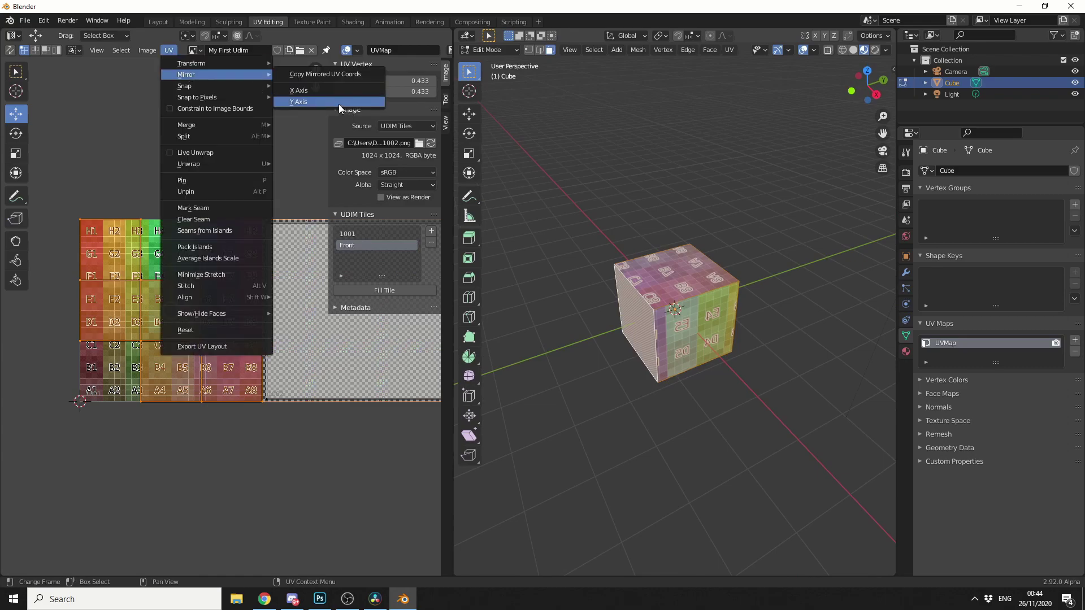
left_click(337, 103)
mouse_move(798, 394)
middle_mouse_down()
mouse_move(836, 429)
mouse_move(763, 423)
mouse_move(789, 403)
middle_mouse_up()
scroll(763, 424, "up", 2)
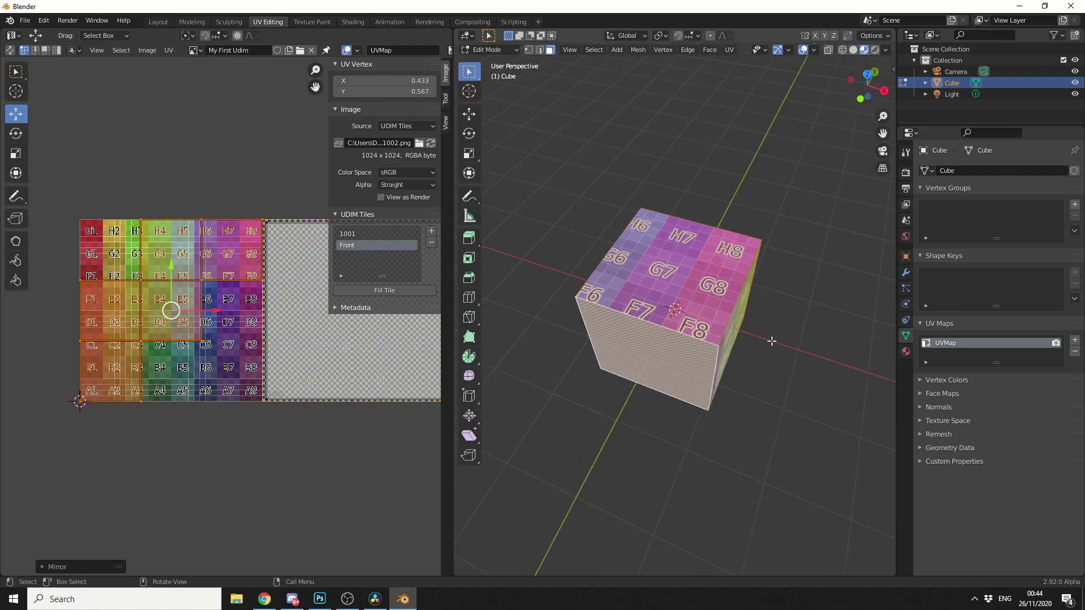
left_click(312, 22)
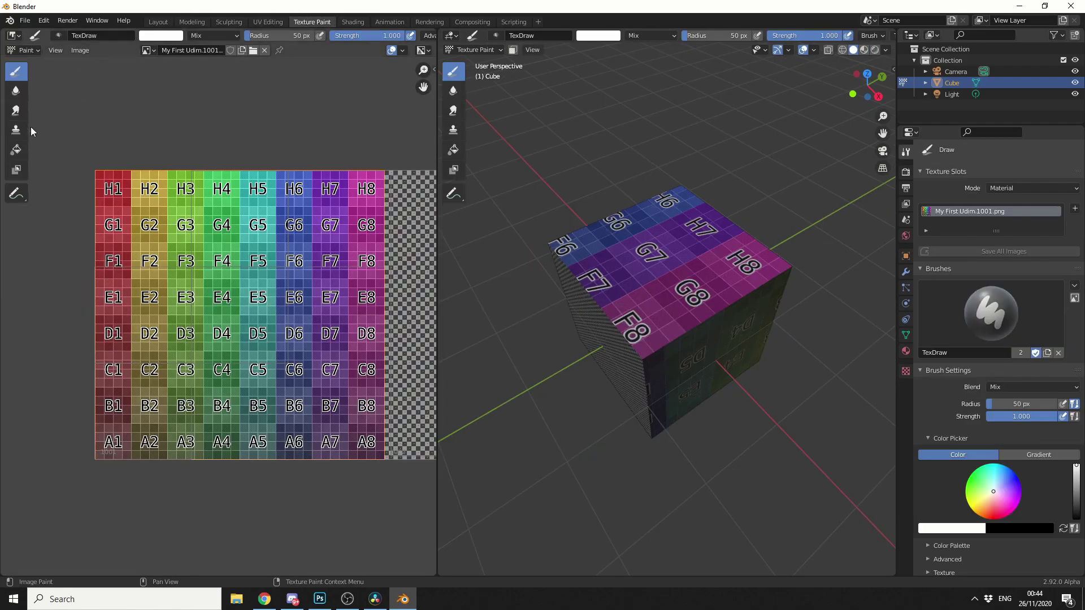
- Paint white TexDraw strokes across the cube, including the top face near G7–H8
mouse_move(639, 288)
left_mouse_down()
mouse_move(558, 332)
mouse_move(682, 276)
mouse_move(682, 319)
left_mouse_up()
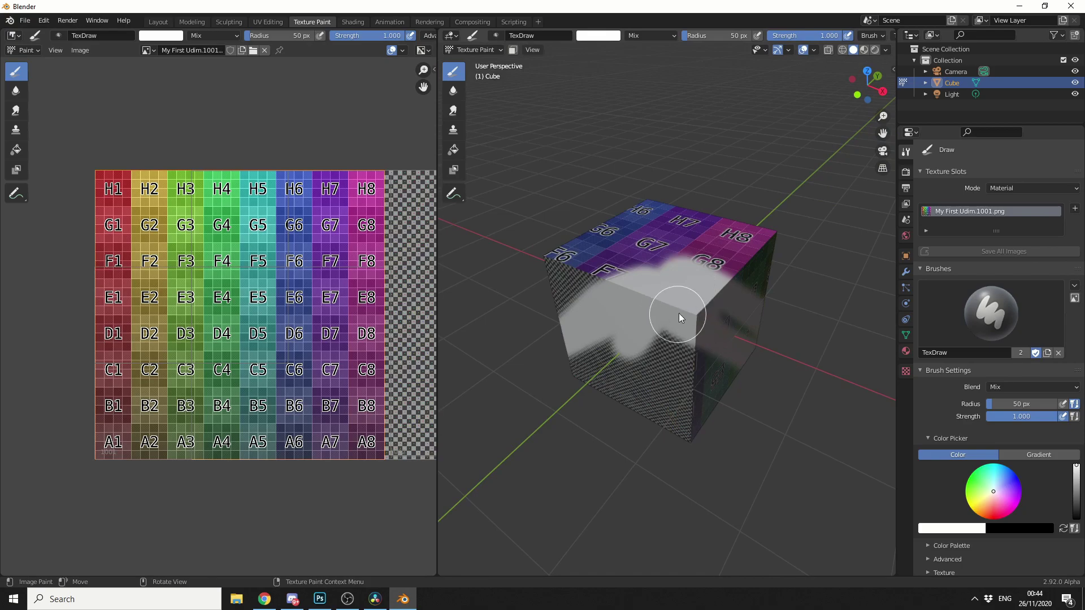
mouse_move(707, 405)
middle_mouse_down()
mouse_move(663, 354)
mouse_move(659, 397)
middle_mouse_up()
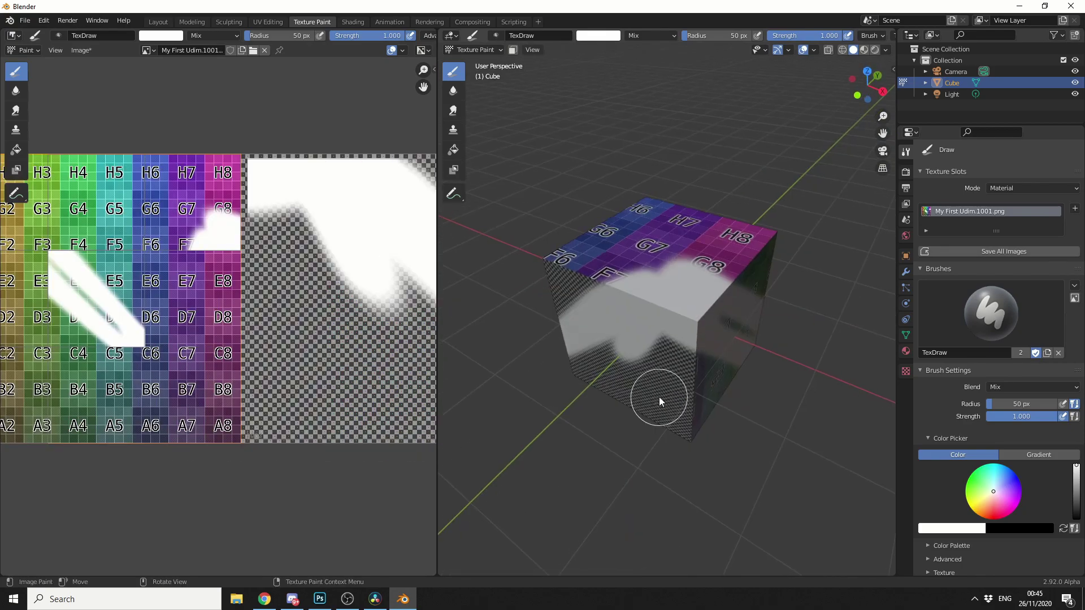
mouse_move(671, 282)
left_mouse_down()
mouse_move(772, 338)
mouse_move(686, 272)
mouse_move(743, 249)
left_mouse_up()
scroll(150, 247, "down", 1)
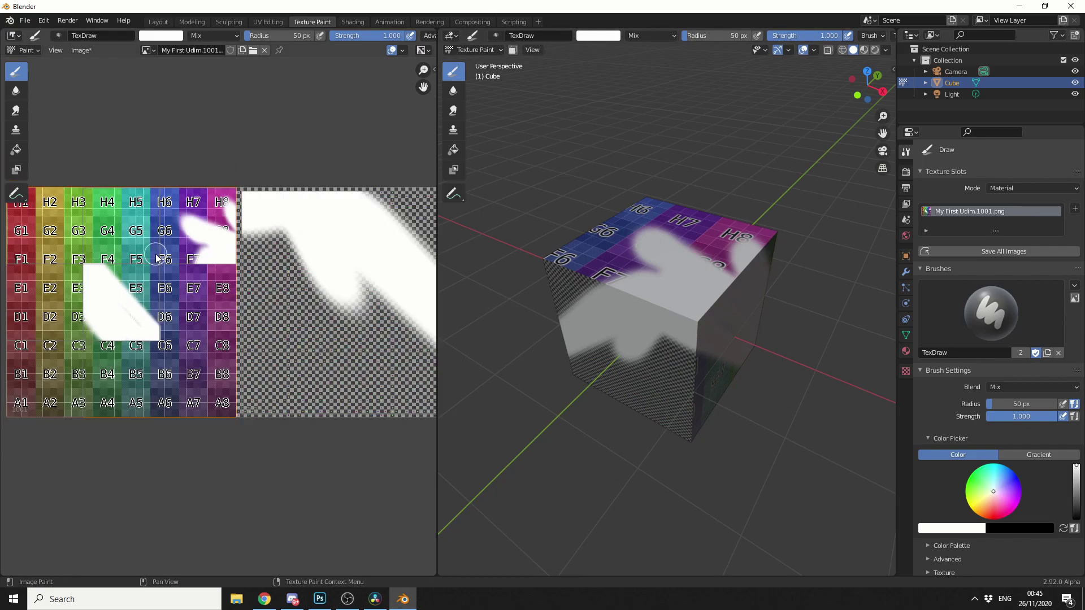